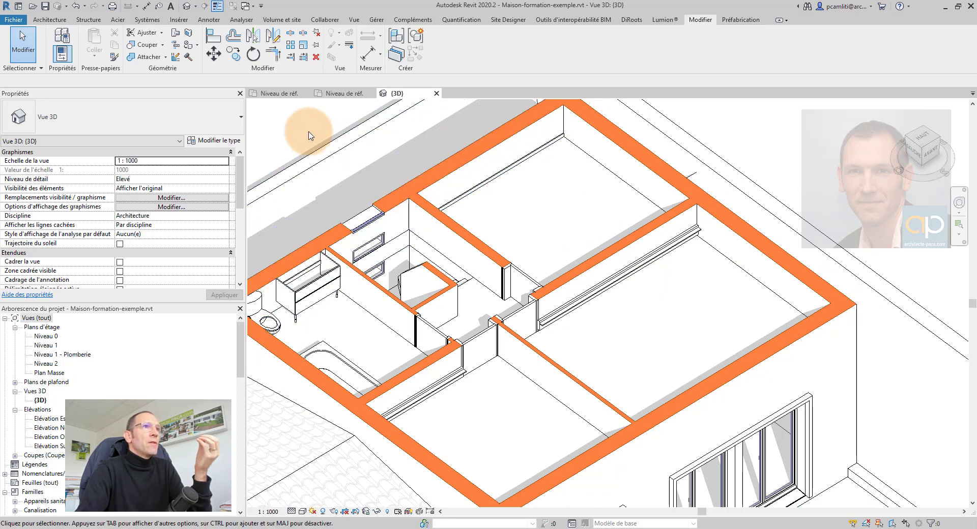
Place a horizontal Plinthe wall sweep (Profil en relief) on the inner face of the exterior wall spanning both bedrooms
{"action": "left_click", "coordinate": [47, 21]}
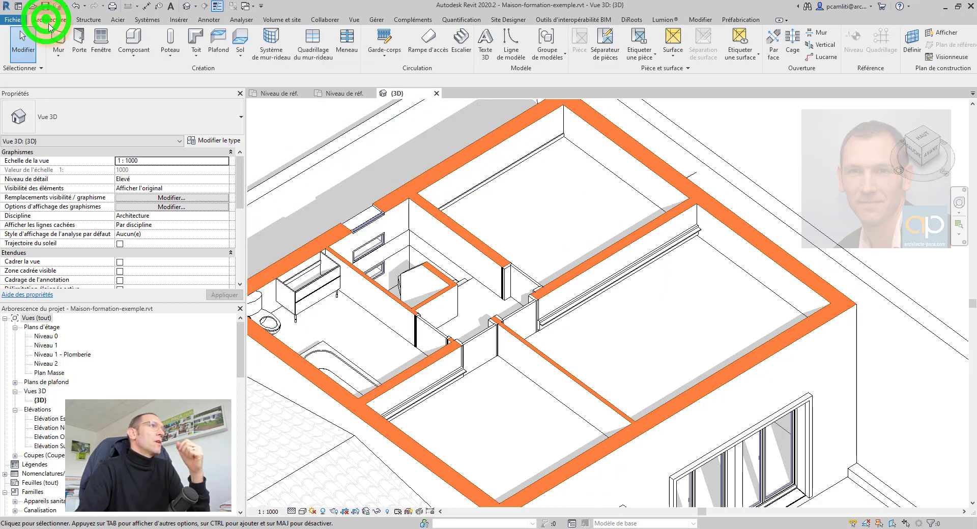
{"action": "left_click", "coordinate": [59, 34]}
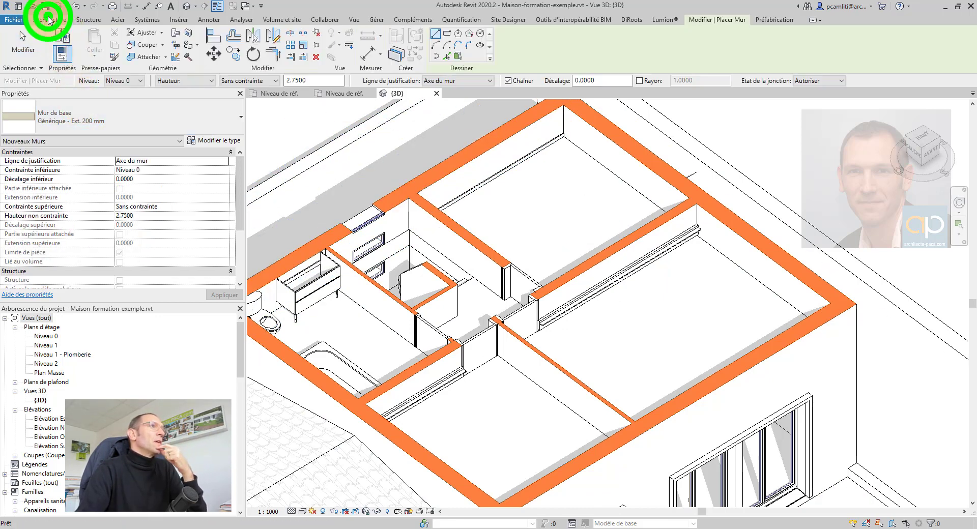
{"action": "left_click", "coordinate": [49, 20]}
{"action": "left_click", "coordinate": [59, 53]}
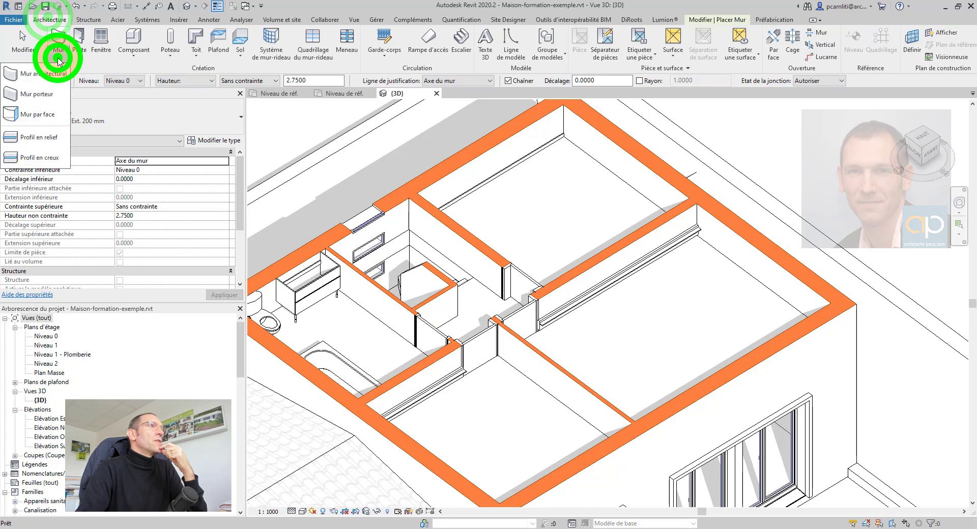
{"action": "left_click", "coordinate": [53, 138]}
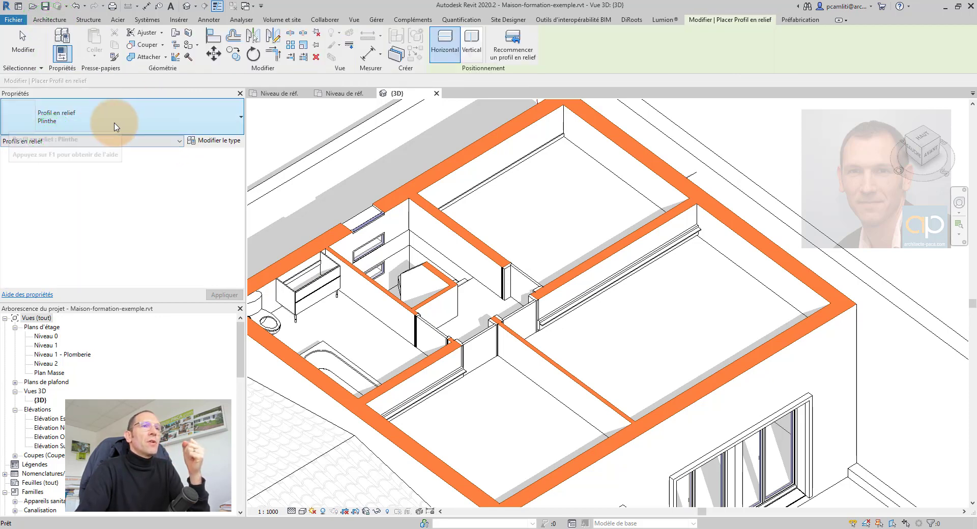
{"action": "left_click", "coordinate": [728, 247]}
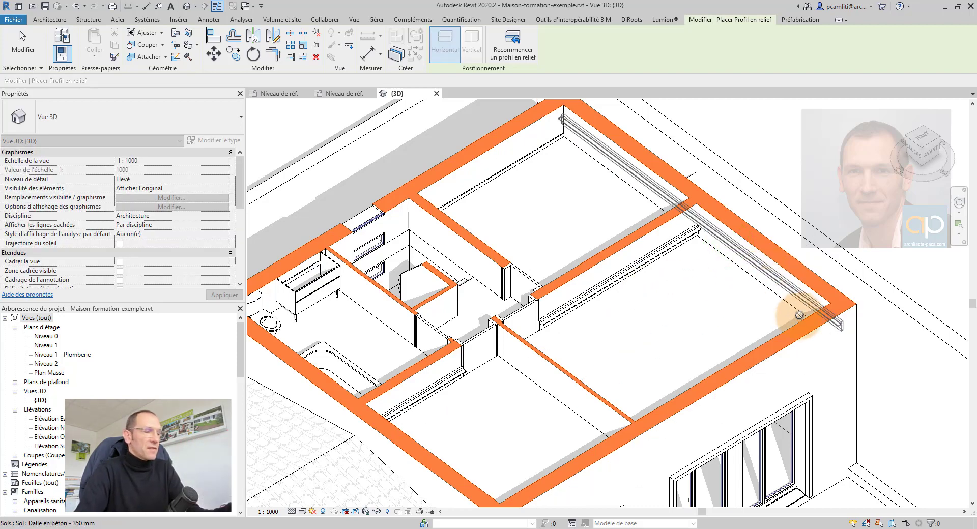
{"action": "key", "text": "Escape"}
{"action": "key", "text": "Escape"}
Shorten the new Plinthe sweep to about 3.61 m by moving its far end to the partition between the two bedrooms
{"action": "scroll", "coordinate": [701, 224], "scroll_direction": "up", "scroll_amount": 2}
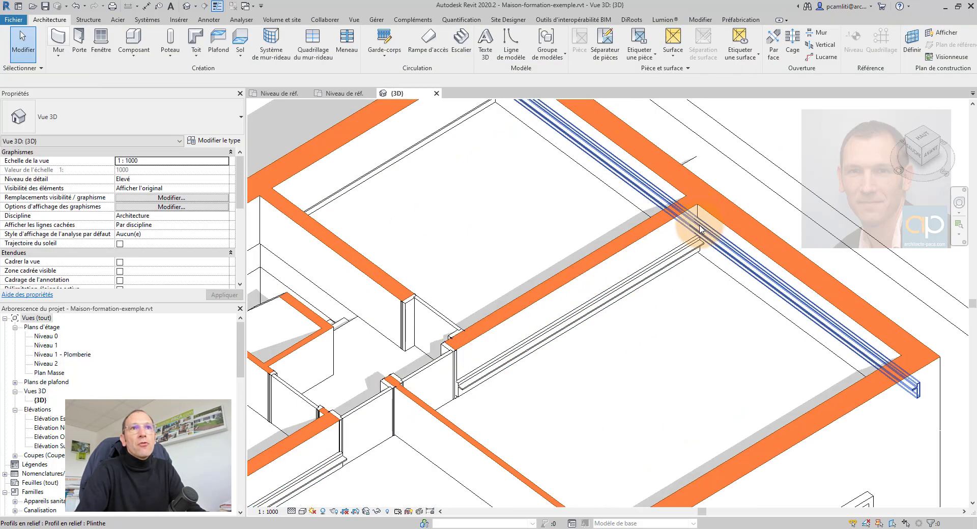
{"action": "scroll", "coordinate": [705, 234], "scroll_direction": "down", "scroll_amount": 3}
{"action": "left_click", "coordinate": [631, 173]}
{"action": "scroll", "coordinate": [630, 172], "scroll_direction": "up", "scroll_amount": 5}
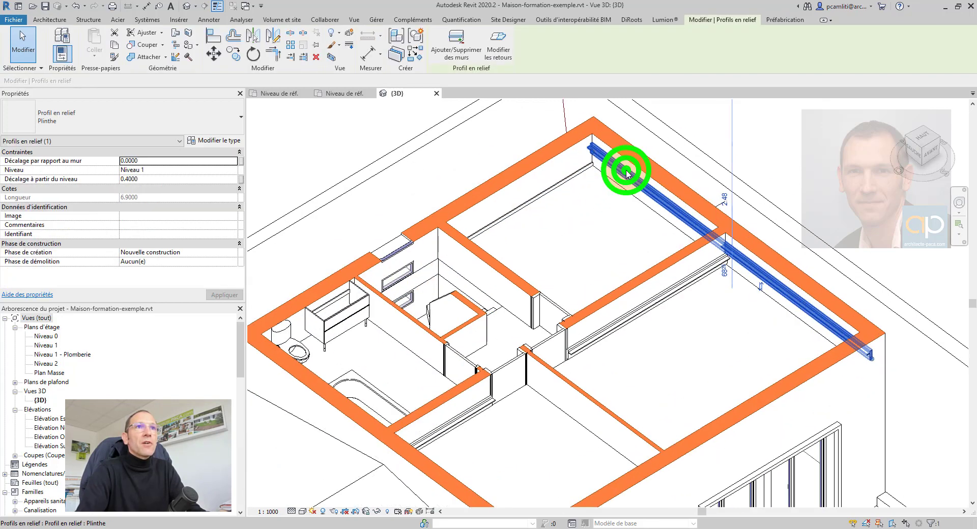
{"action": "mouse_move", "coordinate": [558, 135]}
{"action": "left_mouse_down"}
{"action": "mouse_move", "coordinate": [806, 295]}
{"action": "mouse_move", "coordinate": [839, 336]}
{"action": "mouse_move", "coordinate": [833, 331]}
{"action": "left_mouse_up"}
{"action": "scroll", "coordinate": [830, 322], "scroll_direction": "down", "scroll_amount": 2}
{"action": "scroll", "coordinate": [825, 326], "scroll_direction": "up", "scroll_amount": 2}
{"action": "left_click", "coordinate": [824, 325]}
{"action": "scroll", "coordinate": [832, 331], "scroll_direction": "down", "scroll_amount": 2}
{"action": "key", "text": "Escape"}
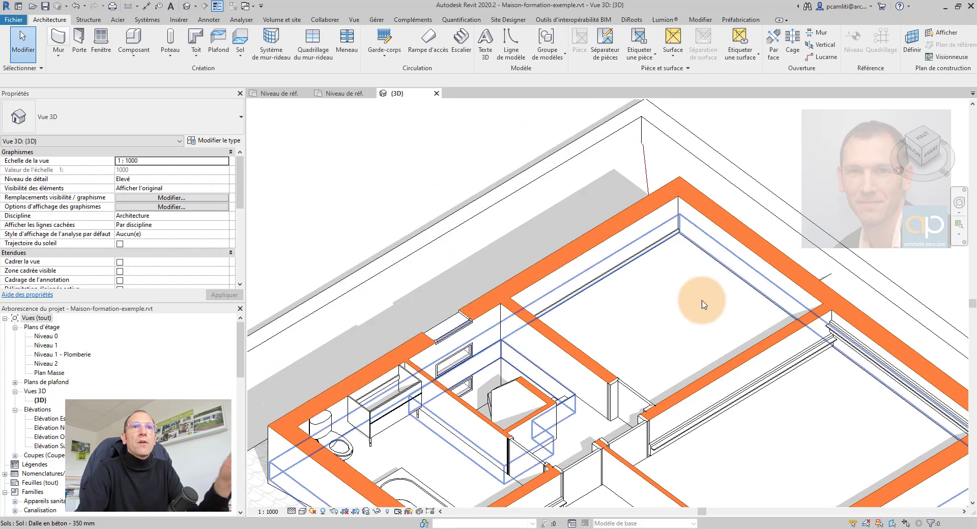
Examine the shortened Plinthe sweep at the partition corner and at its other end beyond the exterior wall
{"action": "scroll", "coordinate": [702, 304], "scroll_direction": "up", "scroll_amount": 4}
{"action": "left_click", "coordinate": [740, 239]}
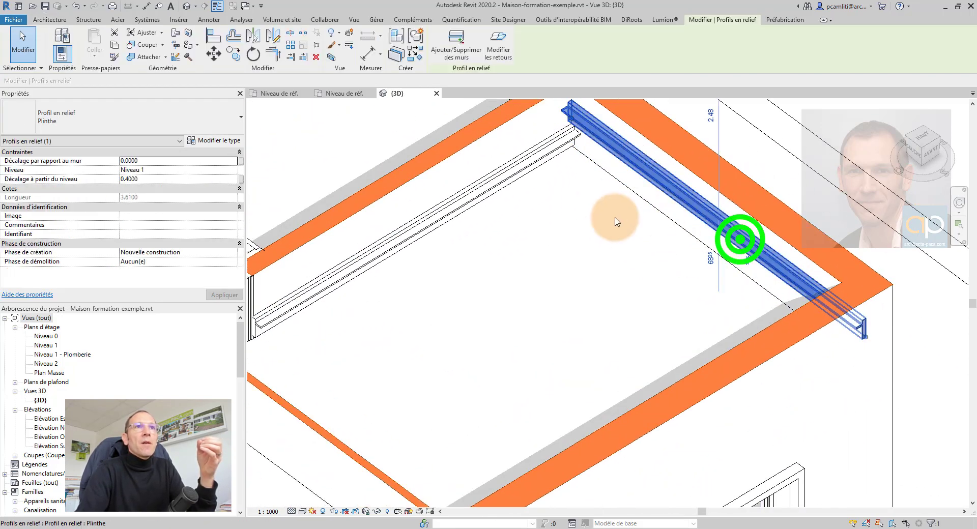
{"action": "middle_click_drag", "start_coordinate": [569, 191], "coordinate": [538, 255]}
{"action": "scroll", "coordinate": [650, 215], "scroll_direction": "down", "scroll_amount": 3}
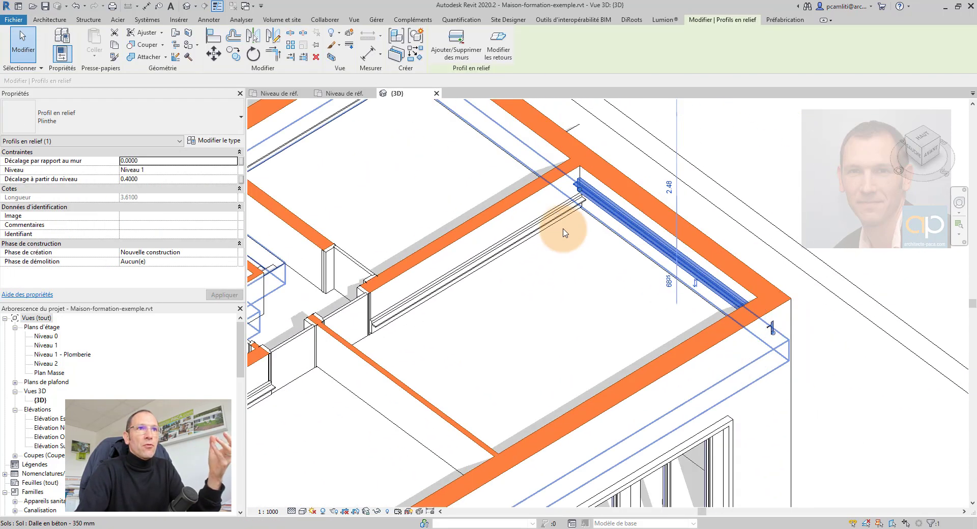
{"action": "scroll", "coordinate": [563, 233], "scroll_direction": "down", "scroll_amount": 3}
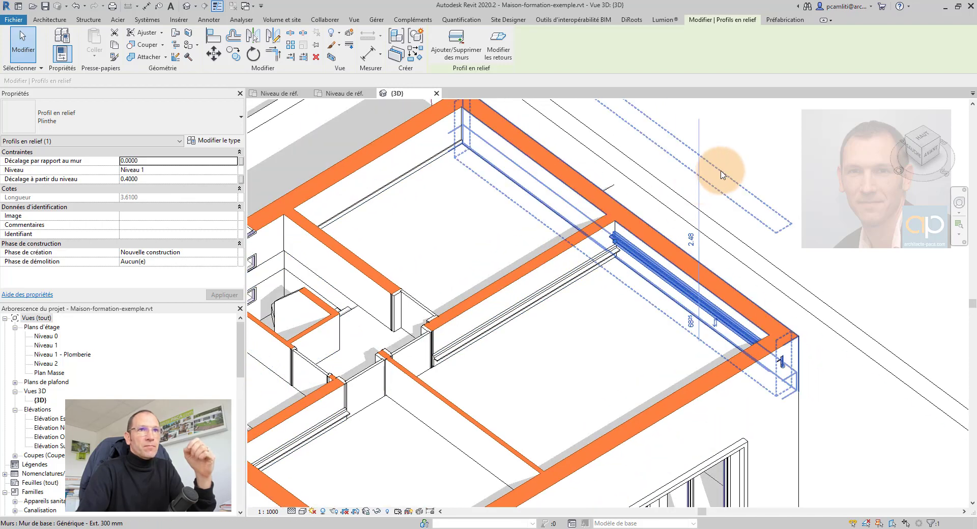
{"action": "left_click", "coordinate": [721, 170]}
{"action": "left_click", "coordinate": [803, 182]}
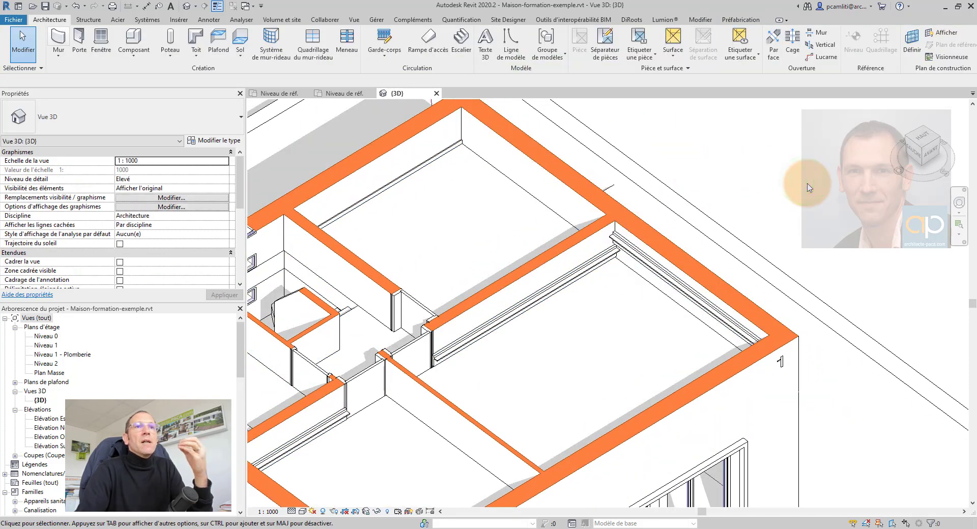
Switch to the profil-plinthe.rfa family, dismiss the save reminder and shorten the profile's projecting ledge to a small stub
{"action": "left_click", "coordinate": [280, 92]}
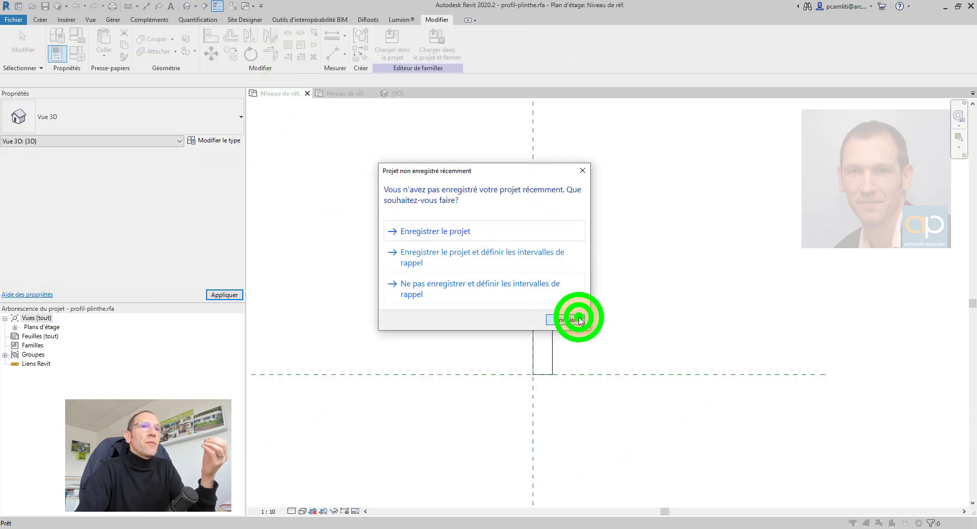
{"action": "left_click", "coordinate": [579, 320]}
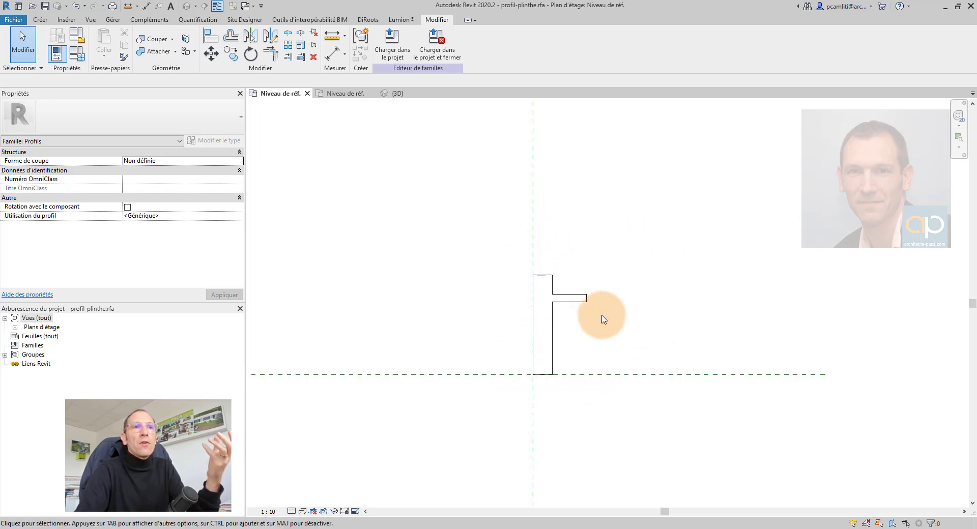
{"action": "scroll", "coordinate": [567, 278], "scroll_direction": "up", "scroll_amount": 3}
{"action": "left_click_drag", "start_coordinate": [565, 279], "coordinate": [384, 285]}
{"action": "scroll", "coordinate": [428, 279], "scroll_direction": "down", "scroll_amount": 4}
{"action": "scroll", "coordinate": [439, 283], "scroll_direction": "down", "scroll_amount": 2}
{"action": "left_click", "coordinate": [430, 266]}
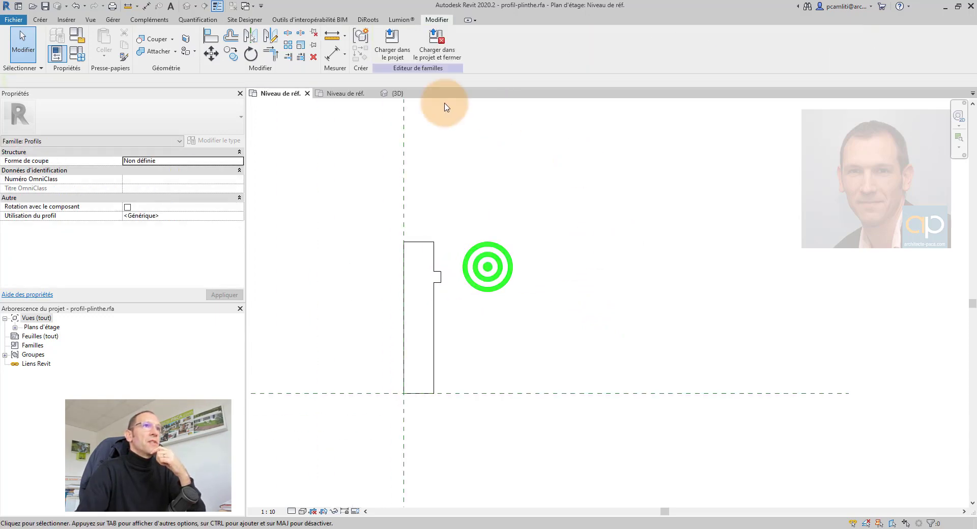
Load the edited profile into the house project, replacing the existing version and its parameter values
{"action": "left_click", "coordinate": [392, 51]}
{"action": "left_click", "coordinate": [460, 345]}
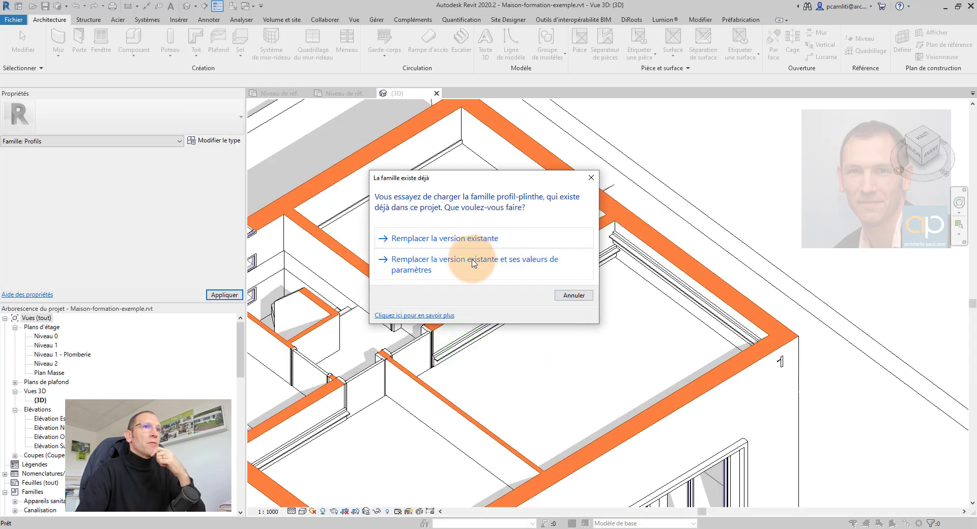
{"action": "left_click", "coordinate": [473, 263]}
{"action": "scroll", "coordinate": [623, 265], "scroll_direction": "up", "scroll_amount": 5}
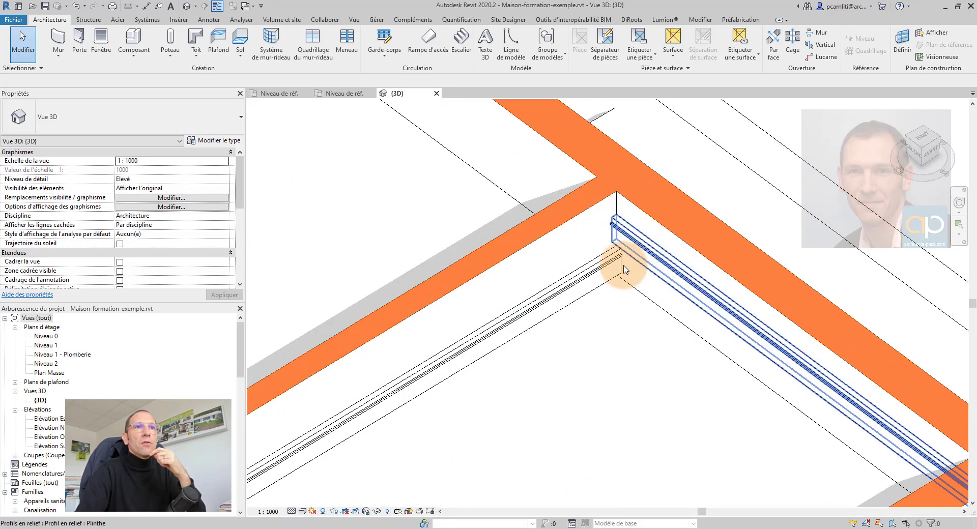
{"action": "scroll", "coordinate": [620, 269], "scroll_direction": "down", "scroll_amount": 5}
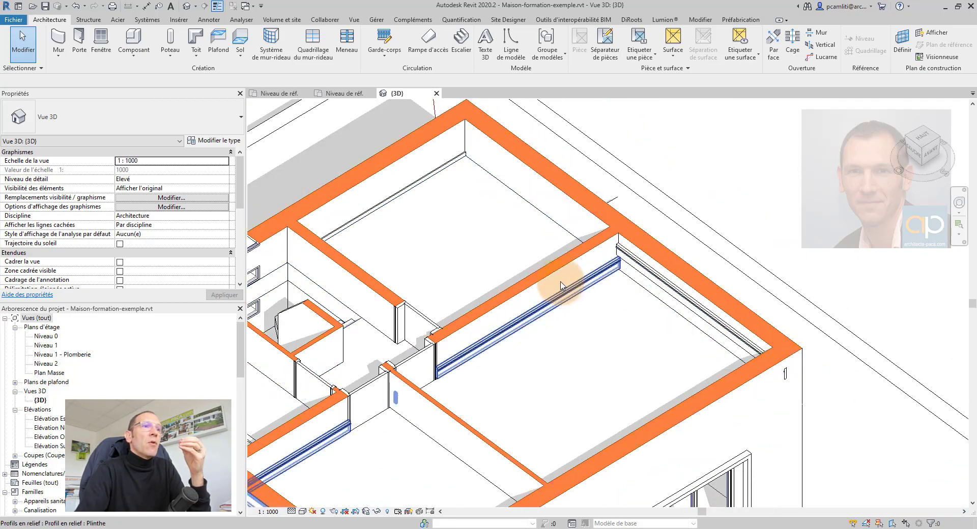
Examine the existing multi-wall Plinthe sweep around the rooms and at the door opening, along with the floor slab
{"action": "middle_click_drag", "start_coordinate": [642, 339], "coordinate": [550, 359], "text": "shift"}
{"action": "middle_click_drag", "start_coordinate": [430, 362], "coordinate": [676, 310]}
{"action": "middle_click_drag", "start_coordinate": [676, 310], "coordinate": [695, 341]}
{"action": "scroll", "coordinate": [633, 287], "scroll_direction": "down", "scroll_amount": 4}
{"action": "scroll", "coordinate": [565, 194], "scroll_direction": "up", "scroll_amount": 7}
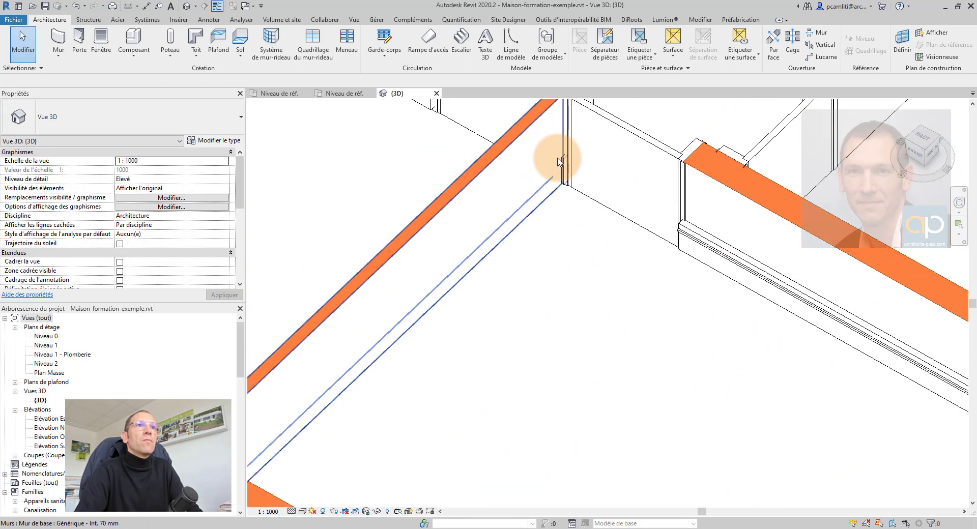
{"action": "left_click", "coordinate": [562, 159]}
{"action": "scroll", "coordinate": [606, 348], "scroll_direction": "down", "scroll_amount": 5}
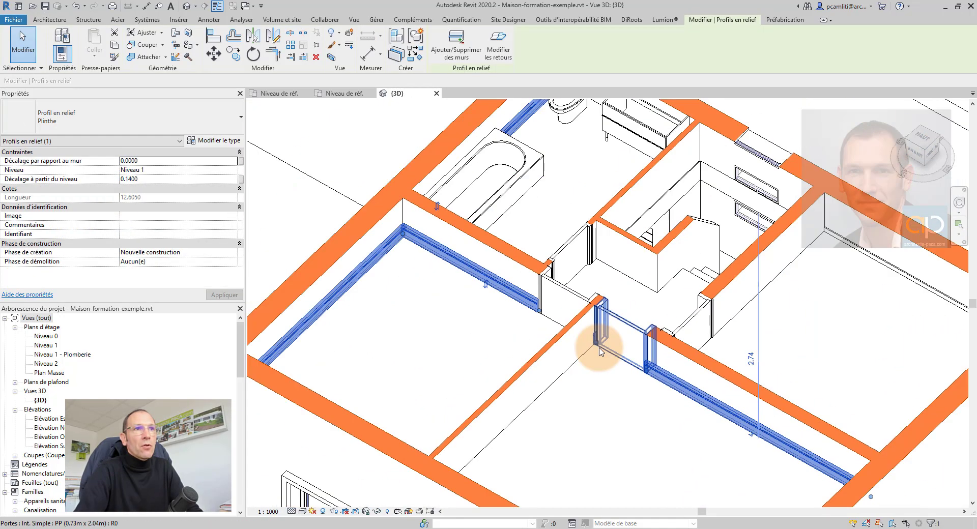
{"action": "scroll", "coordinate": [596, 342], "scroll_direction": "up", "scroll_amount": 3}
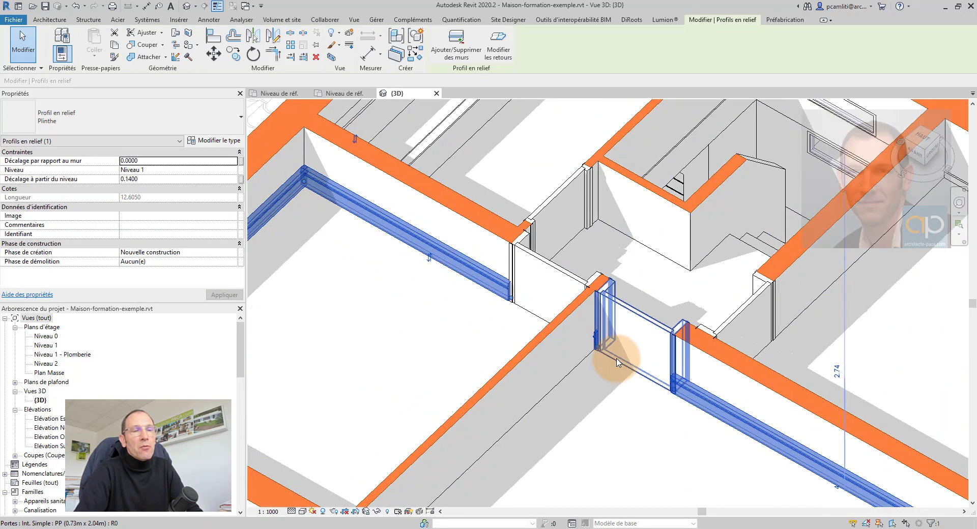
{"action": "scroll", "coordinate": [621, 361], "scroll_direction": "down", "scroll_amount": 4}
{"action": "middle_click_drag", "start_coordinate": [662, 367], "coordinate": [695, 406]}
{"action": "middle_click_drag", "start_coordinate": [727, 369], "coordinate": [707, 384], "text": "shift"}
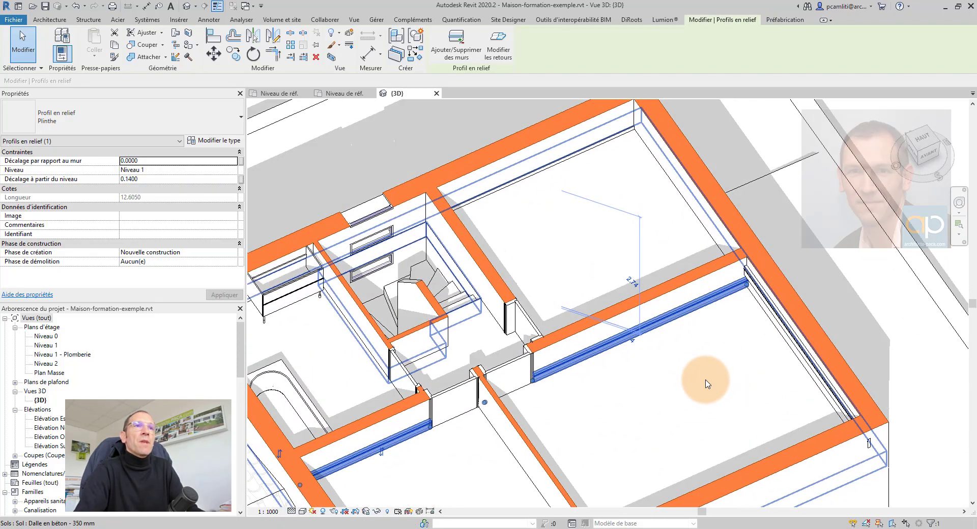
{"action": "left_click", "coordinate": [703, 374]}
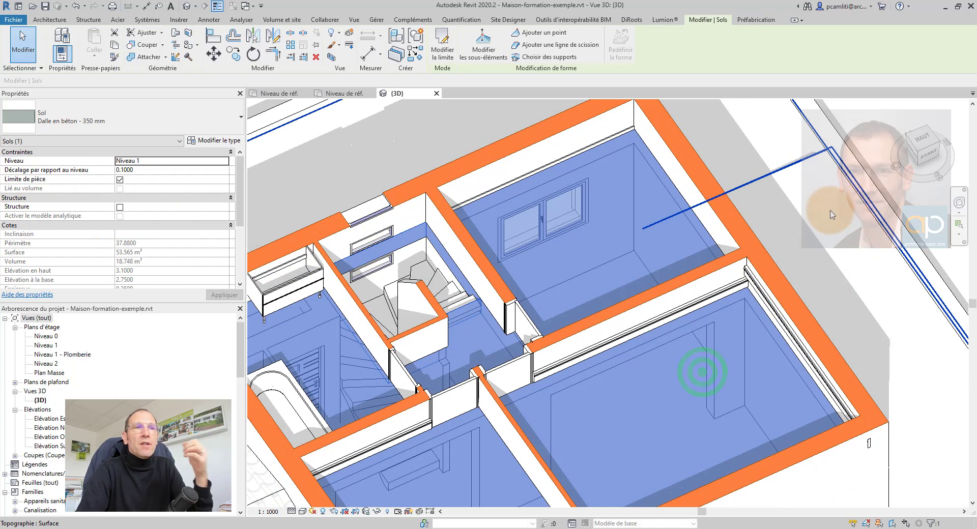
{"action": "left_click", "coordinate": [870, 133]}
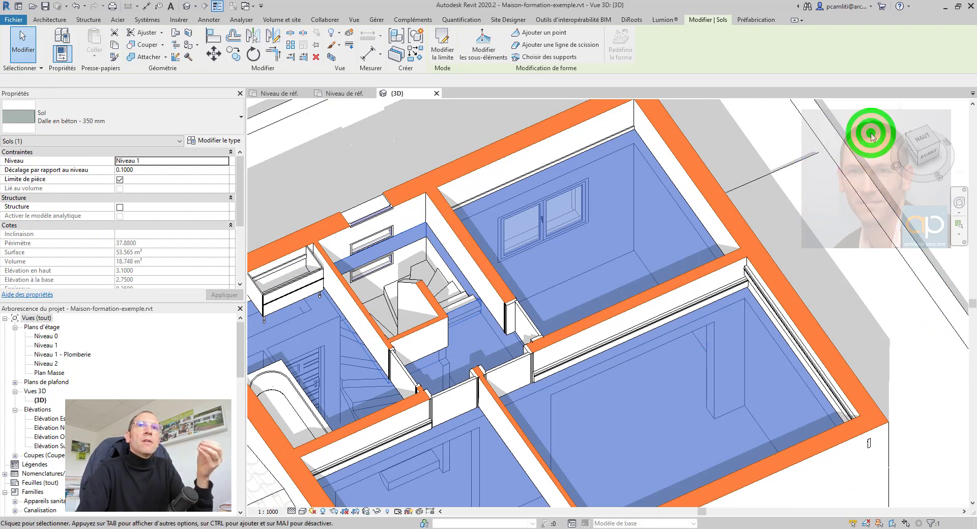
{"action": "middle_click_drag", "start_coordinate": [873, 138], "coordinate": [875, 169], "text": "shift"}
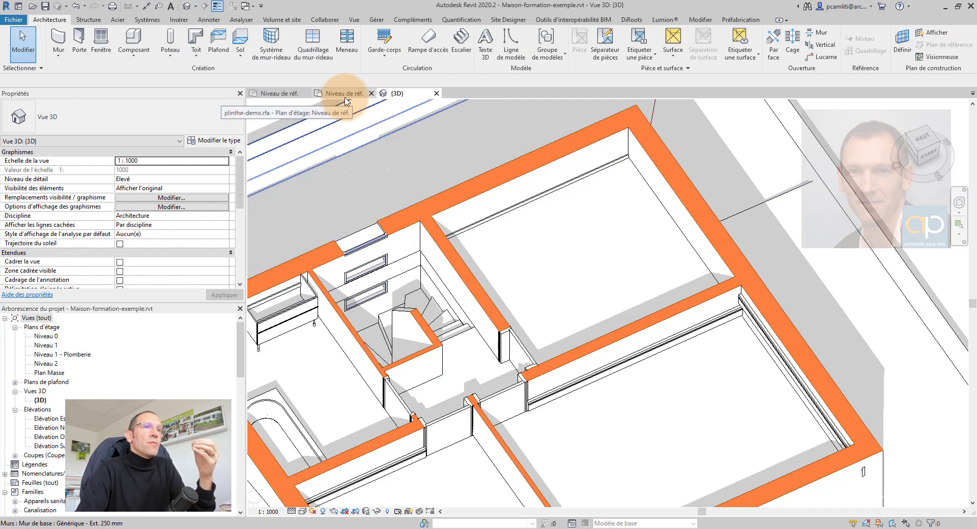
Inspect the plinthe-demo generic model in the upper bedroom and view its family file plinthe-demo.rfa, dismissing the save reminder
{"action": "scroll", "coordinate": [586, 193], "scroll_direction": "up", "scroll_amount": 4}
{"action": "left_click", "coordinate": [592, 169]}
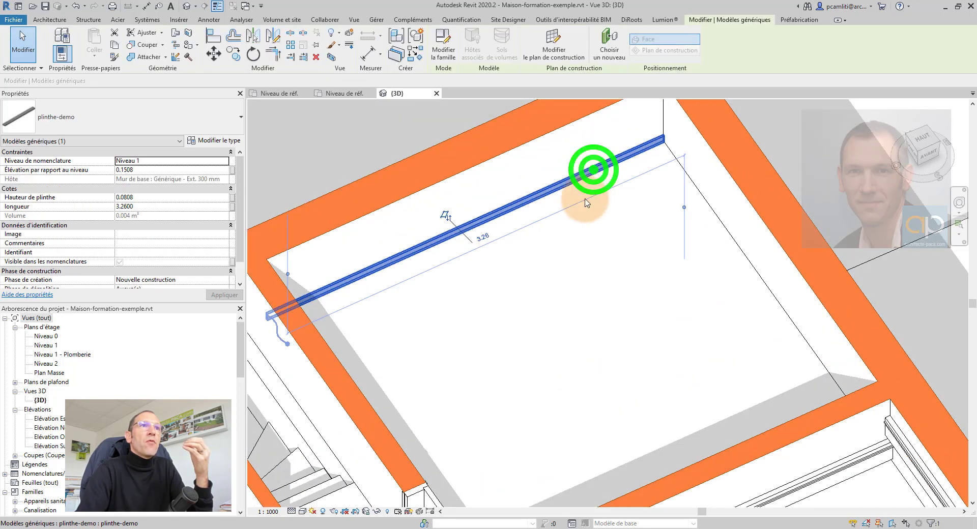
{"action": "left_click", "coordinate": [354, 93]}
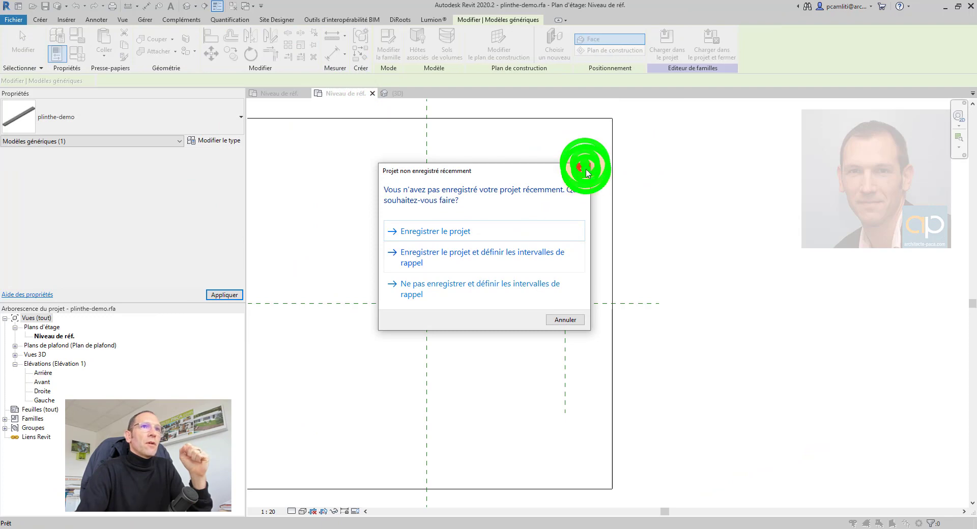
{"action": "left_click", "coordinate": [585, 170]}
{"action": "middle_click_drag", "start_coordinate": [399, 203], "coordinate": [414, 242]}
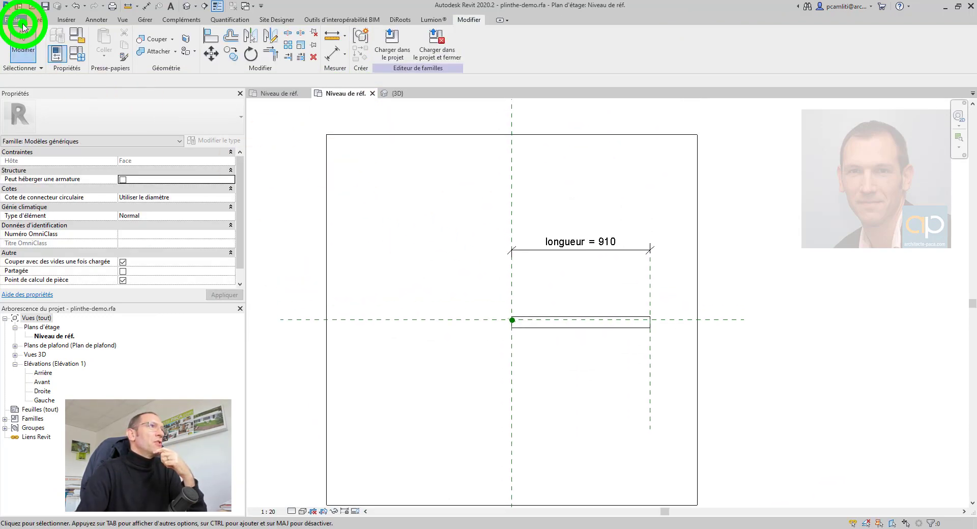
Create a new family from the Modèle générique métrique (face).rft template
{"action": "left_click", "coordinate": [14, 19]}
{"action": "left_click", "coordinate": [65, 67]}
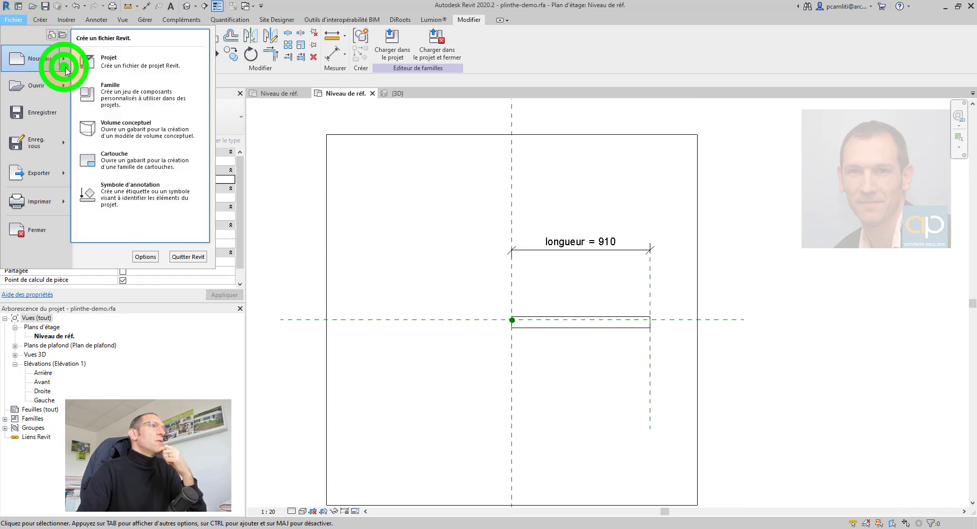
{"action": "left_click", "coordinate": [142, 102]}
{"action": "scroll", "coordinate": [454, 230], "scroll_direction": "down", "scroll_amount": 11}
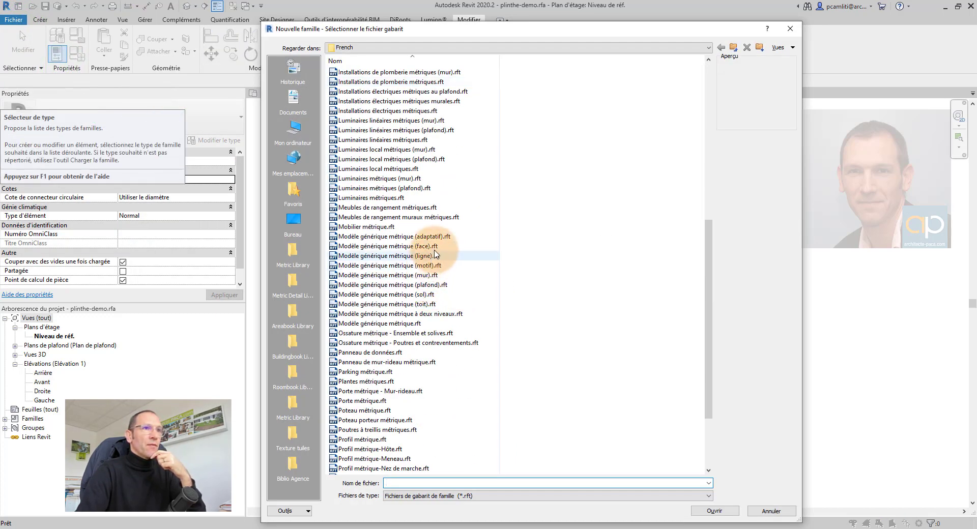
{"action": "left_click", "coordinate": [436, 246]}
{"action": "left_click", "coordinate": [717, 511]}
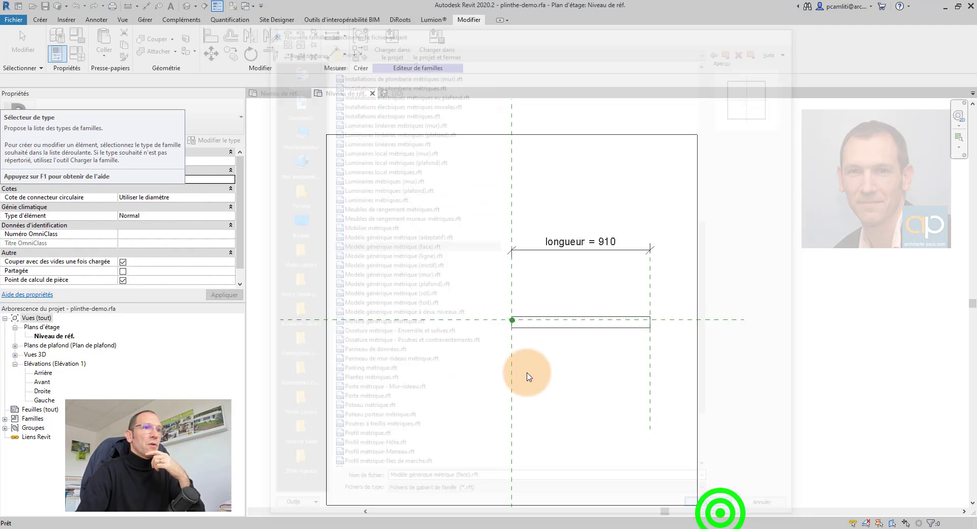
Create an extrusion from a long thin rectangle starting at the intersection of the two centre reference planes, with an extrusion end of 250
{"action": "scroll", "coordinate": [565, 290], "scroll_direction": "up", "scroll_amount": 3}
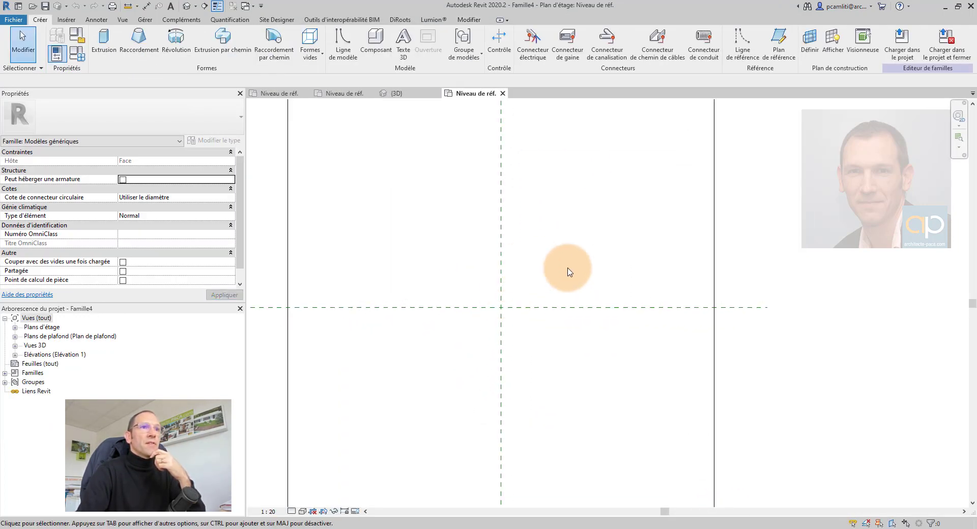
{"action": "middle_click_drag", "start_coordinate": [518, 304], "coordinate": [450, 332]}
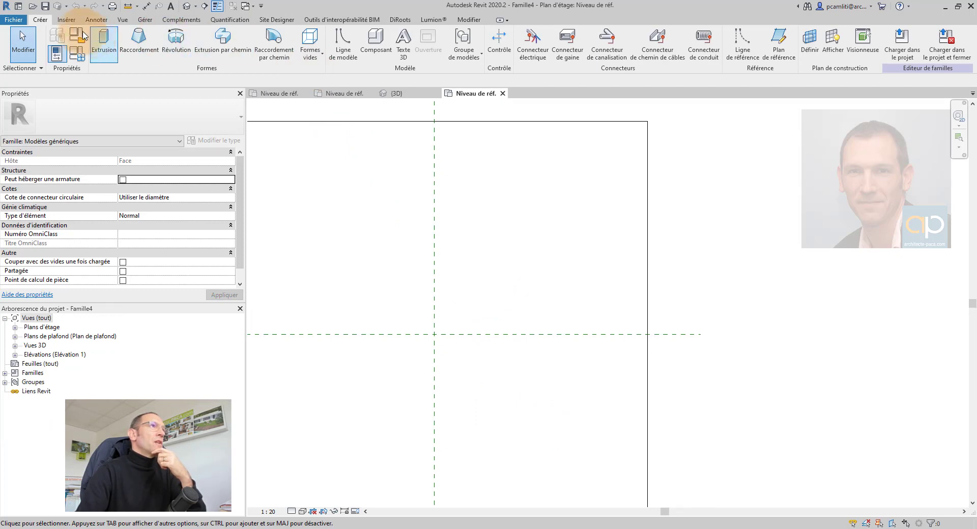
{"action": "left_click", "coordinate": [105, 36]}
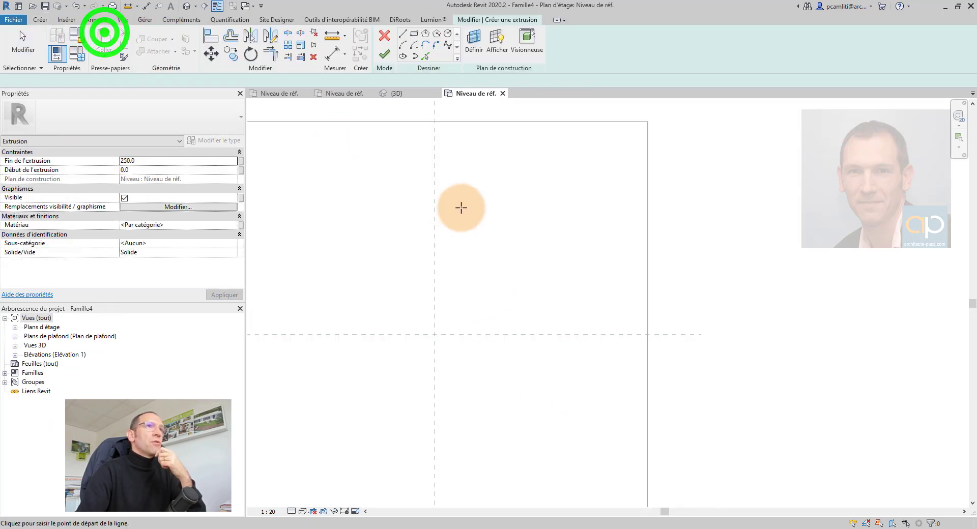
{"action": "left_click", "coordinate": [415, 38]}
{"action": "left_click", "coordinate": [434, 334]}
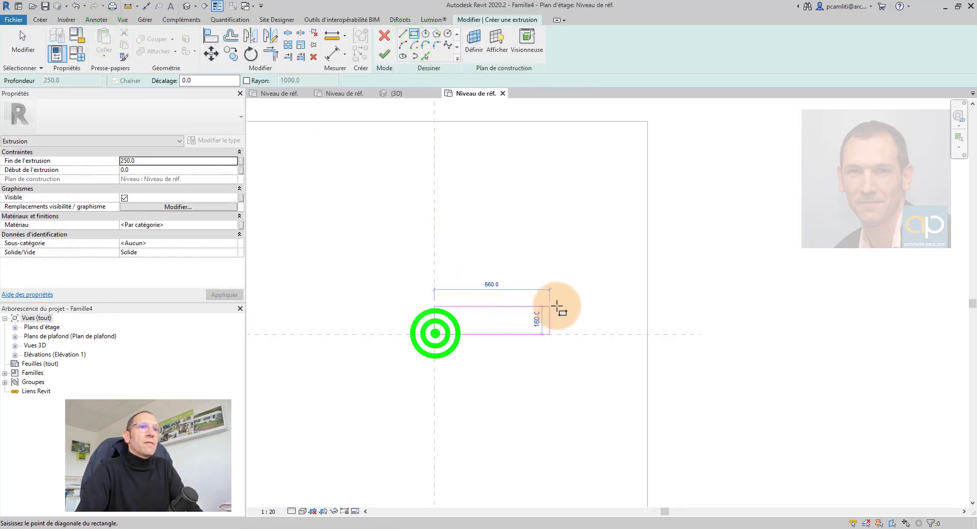
{"action": "left_click", "coordinate": [581, 316]}
{"action": "key", "text": "Escape"}
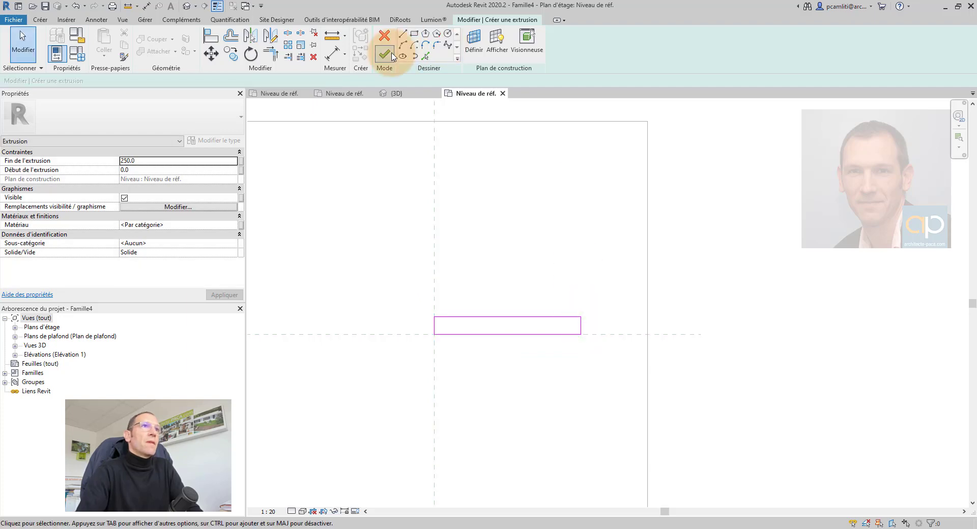
{"action": "left_click", "coordinate": [384, 53]}
{"action": "key", "text": "Escape"}
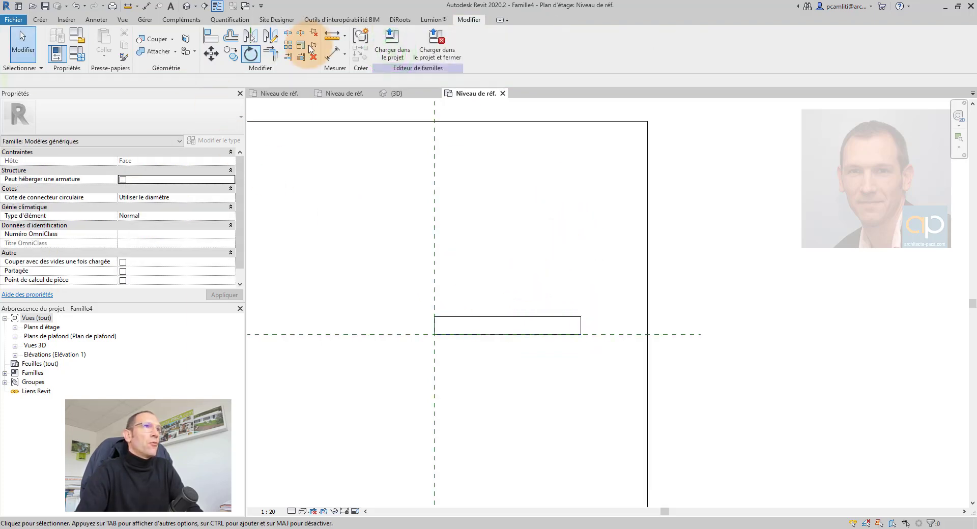
Draw a vertical reference plane just beyond the extrusion's free end, crossing the horizontal centre plane
{"action": "left_click", "coordinate": [37, 23]}
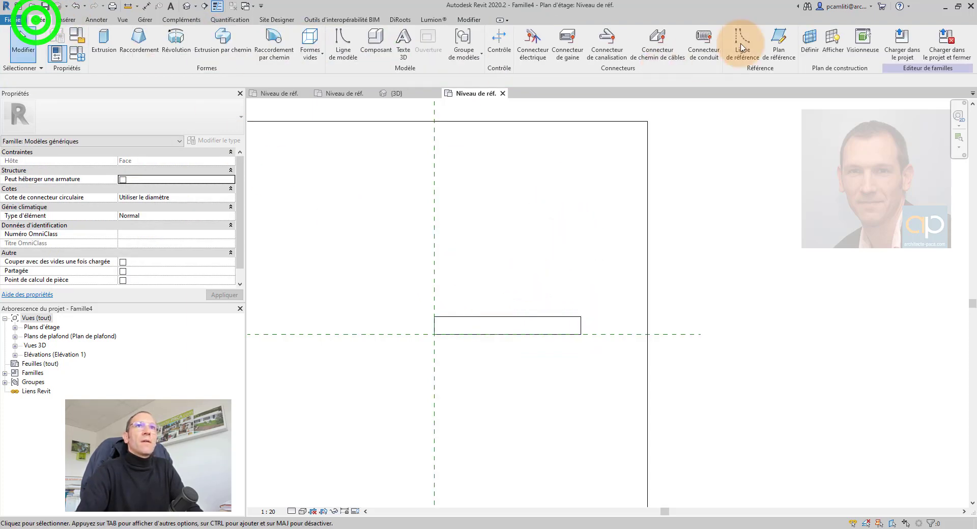
{"action": "left_click", "coordinate": [782, 41]}
{"action": "left_click", "coordinate": [589, 251]}
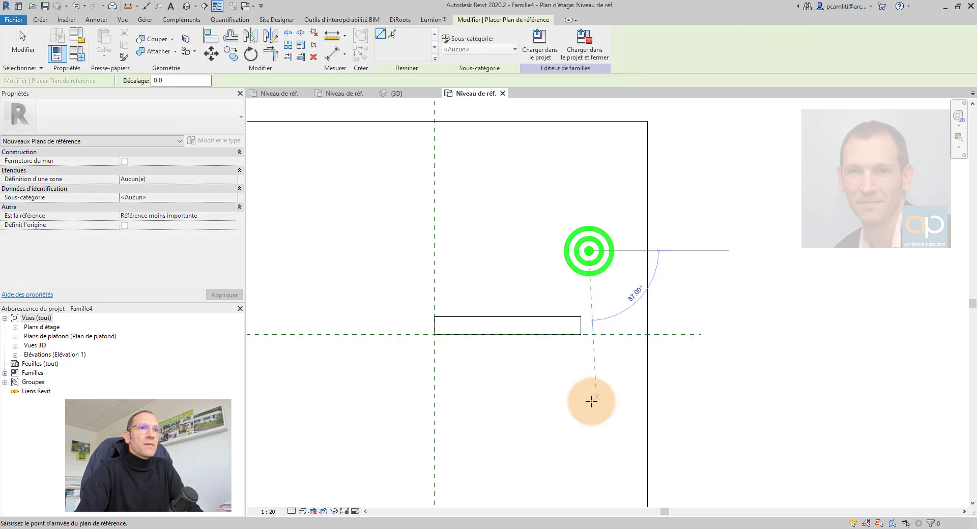
{"action": "left_click", "coordinate": [588, 404]}
{"action": "key", "text": "Escape"}
{"action": "key", "text": "Escape"}
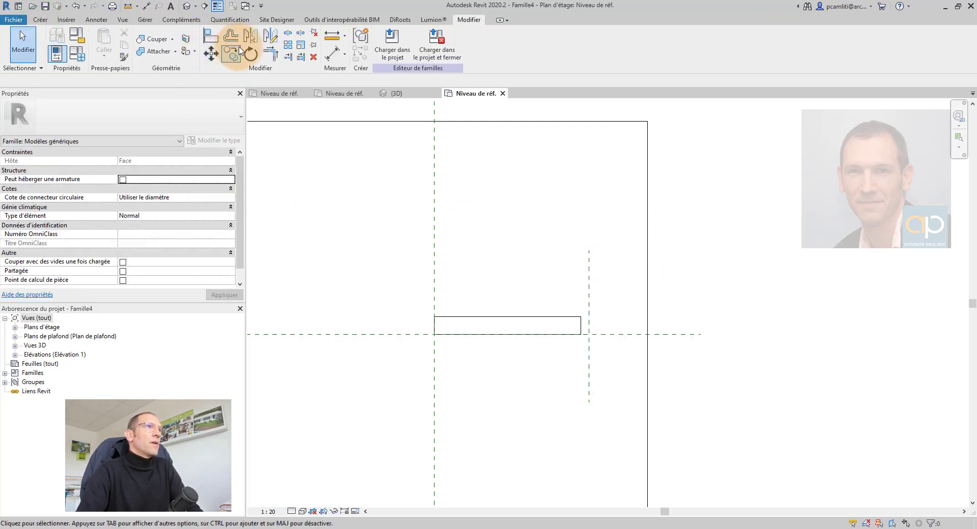
Place an aligned dimension between the vertical centre plane and the new reference plane, above the extrusion
{"action": "left_click", "coordinate": [331, 53]}
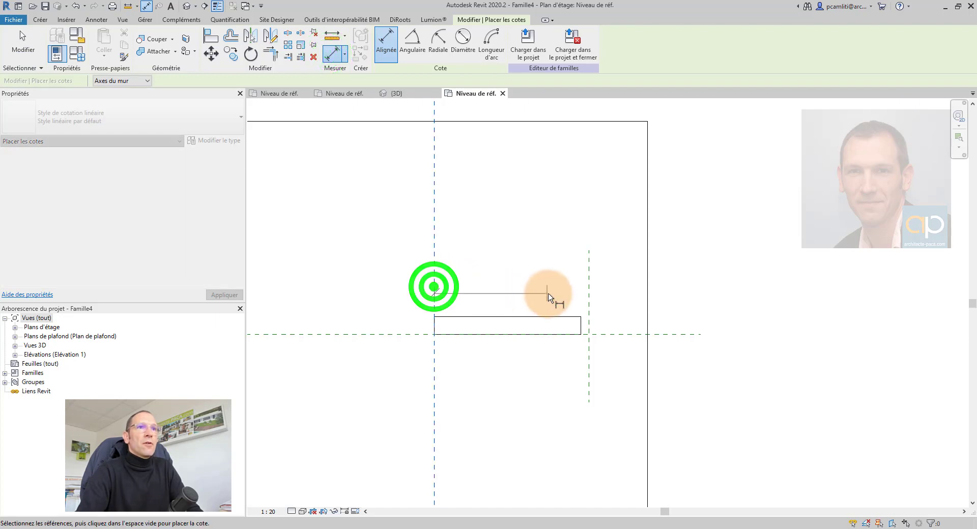
{"action": "left_click", "coordinate": [589, 288]}
{"action": "left_click", "coordinate": [561, 268]}
{"action": "key", "text": "Escape"}
{"action": "key", "text": "Escape"}
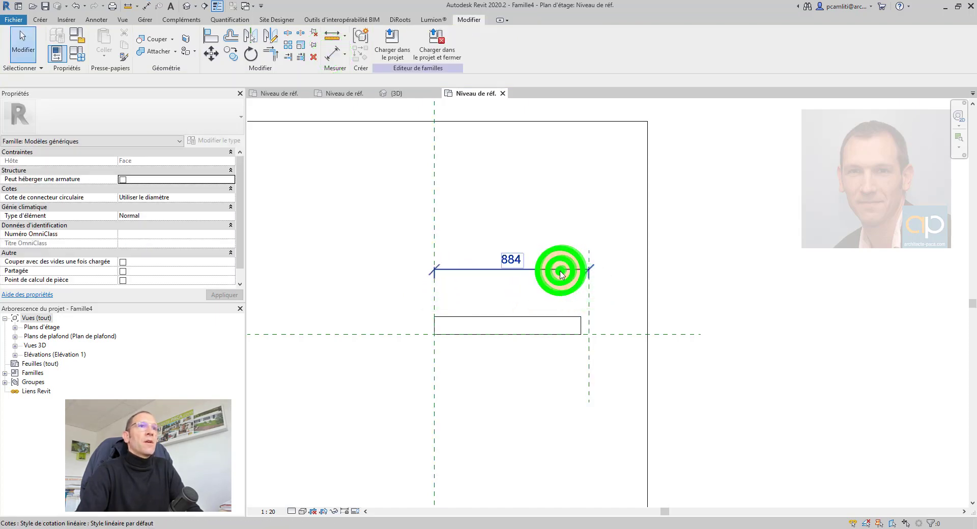
Label the dimension with a new instance family parameter named Longueur Plinthe, grouped under Cotes
{"action": "left_click", "coordinate": [556, 268]}
{"action": "left_click", "coordinate": [480, 43]}
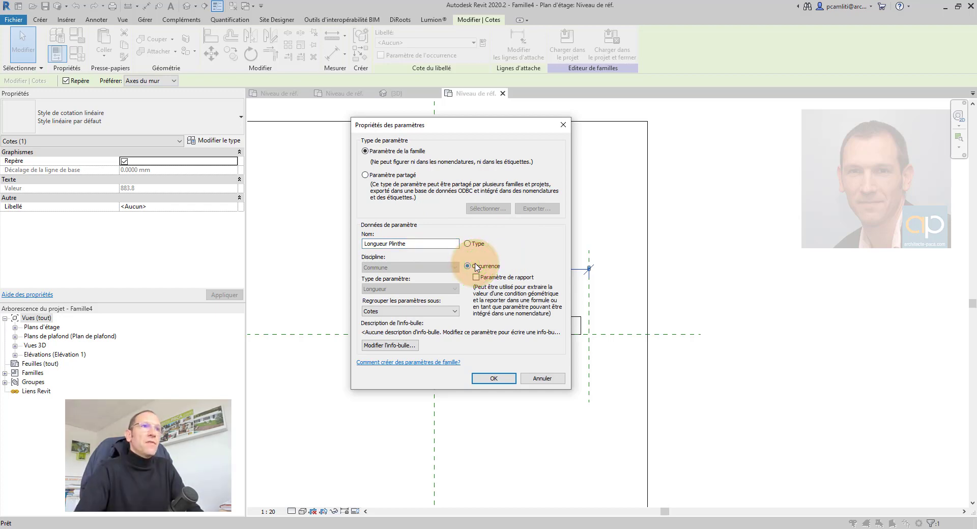
{"action": "left_click", "coordinate": [499, 380]}
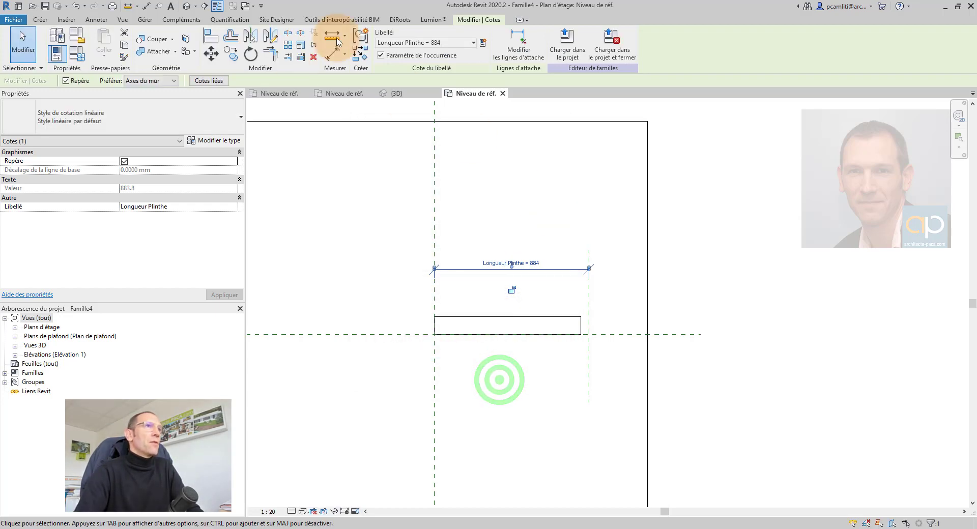
Align the extrusion's ends to the vertical centre plane and the new reference plane, locking the end on the new plane
{"action": "left_click", "coordinate": [207, 38]}
{"action": "left_click", "coordinate": [434, 240]}
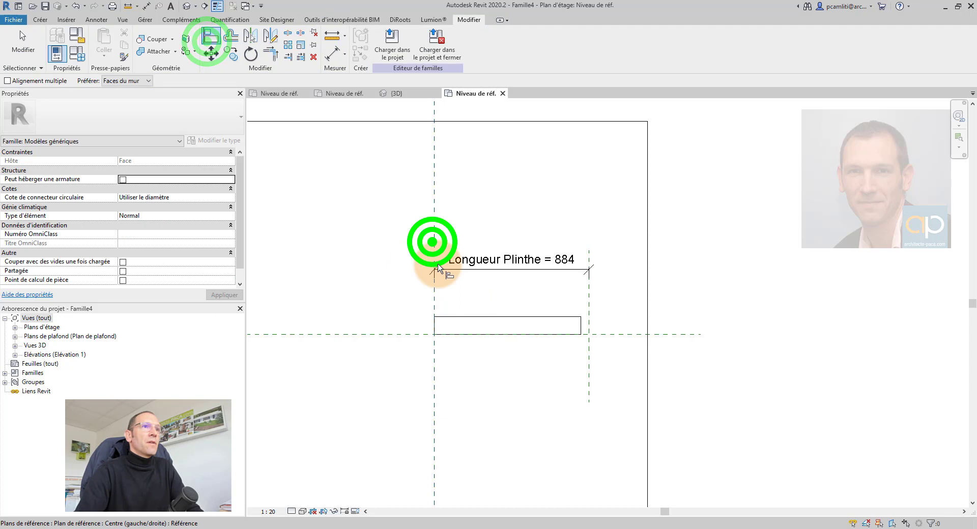
{"action": "left_click", "coordinate": [433, 328]}
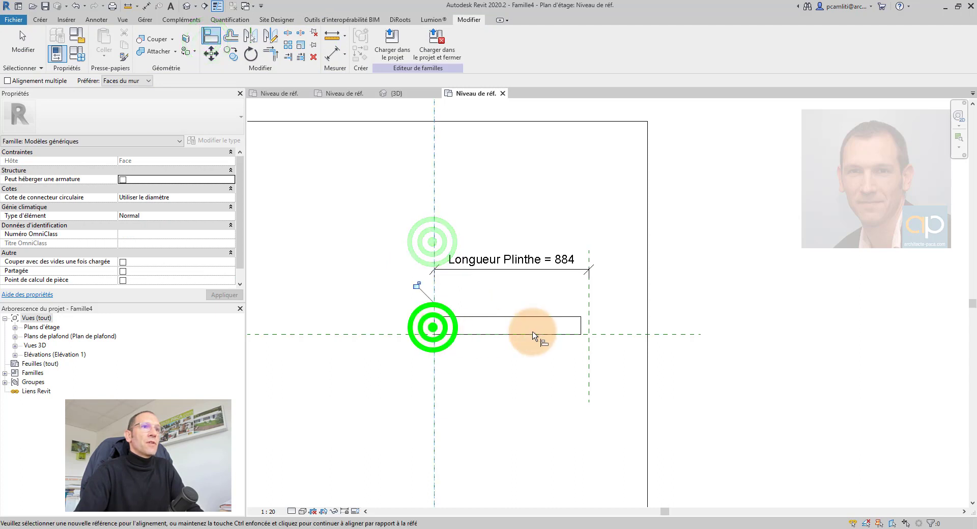
{"action": "left_click", "coordinate": [589, 308]}
{"action": "left_click", "coordinate": [580, 326]}
{"action": "left_click", "coordinate": [605, 344]}
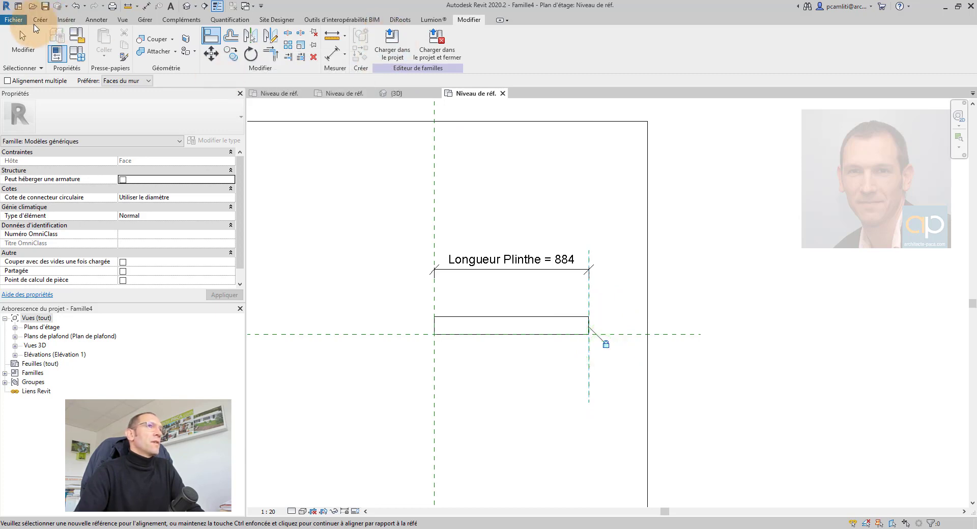
Load the new family into Maison-formation-exemple.rvt and place one instance on the inner wall face of the upper bedroom
{"action": "left_click", "coordinate": [394, 62]}
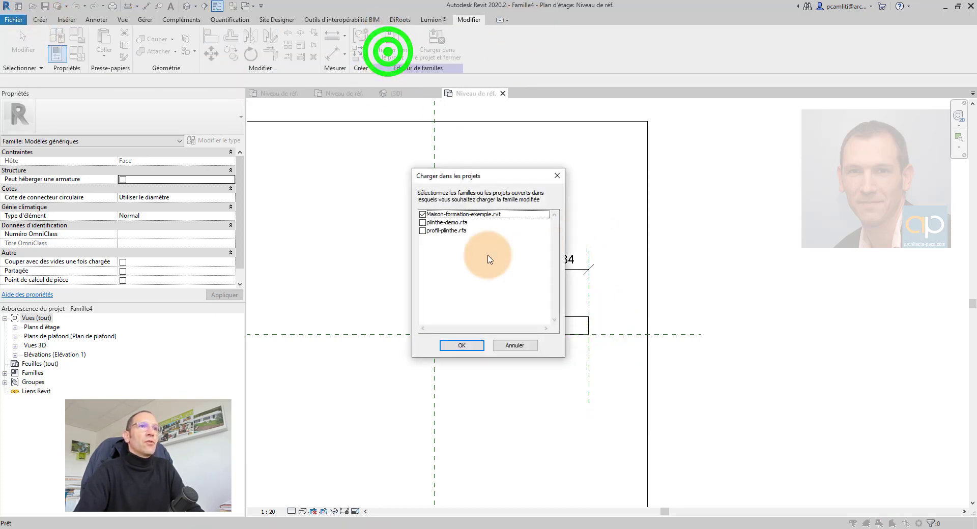
{"action": "left_click", "coordinate": [465, 342]}
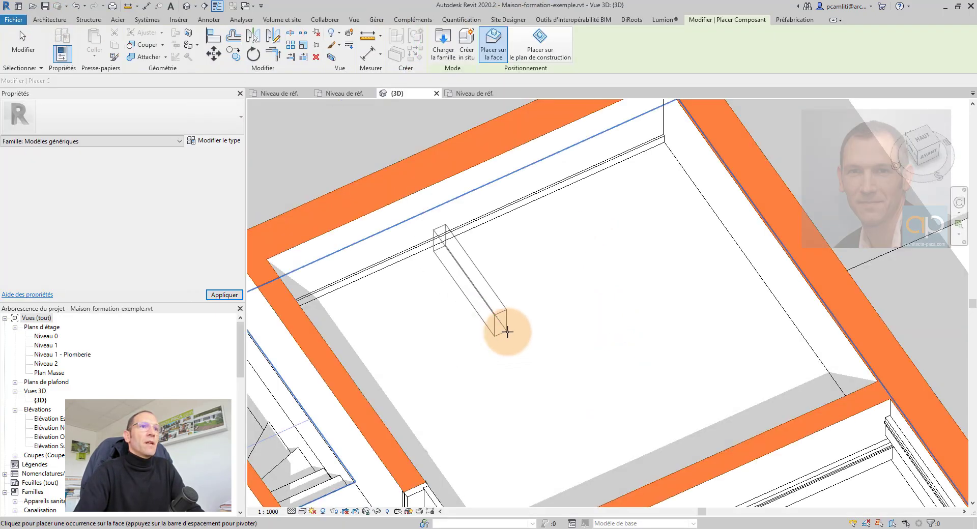
{"action": "left_click", "coordinate": [751, 232]}
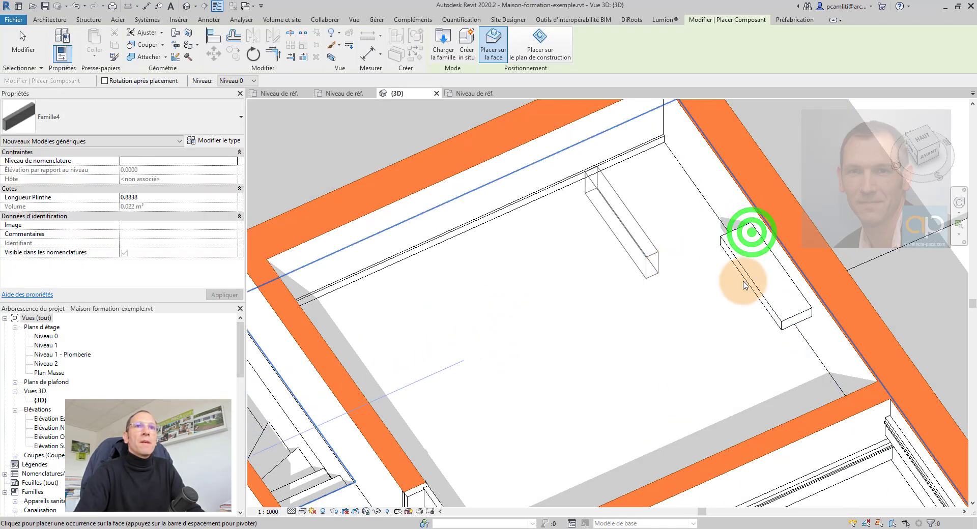
{"action": "key", "text": "Escape"}
{"action": "key", "text": "Escape"}
In the Niveau 1 plan, stretch both ends of the placed board to the adjoining walls for a length of 3.11 m
{"action": "middle_click_drag", "start_coordinate": [747, 295], "coordinate": [615, 289]}
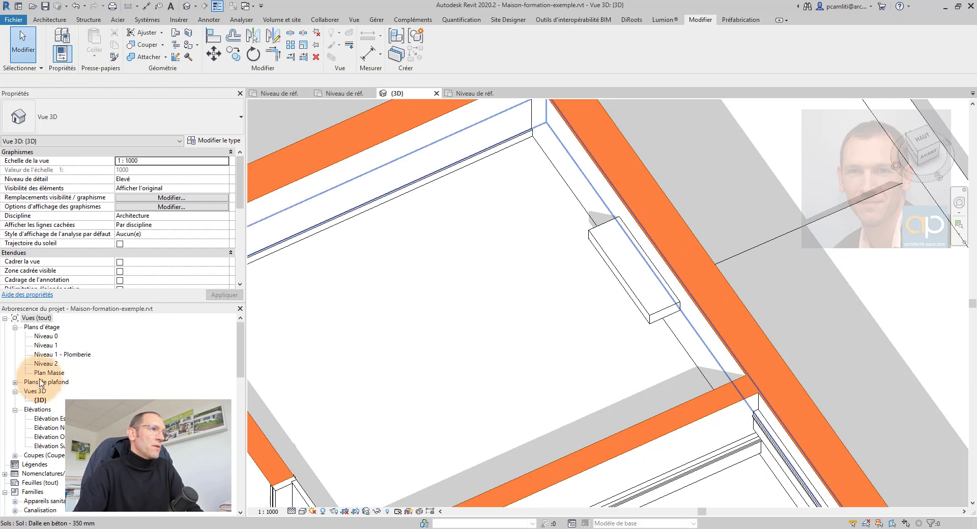
{"action": "double_click", "coordinate": [50, 346]}
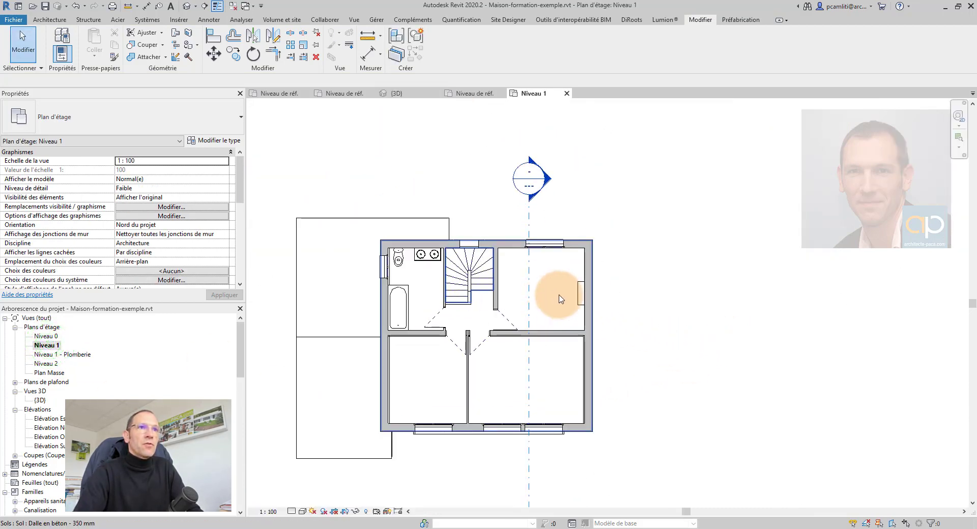
{"action": "scroll", "coordinate": [558, 298], "scroll_direction": "up", "scroll_amount": 5}
{"action": "left_click", "coordinate": [621, 259]}
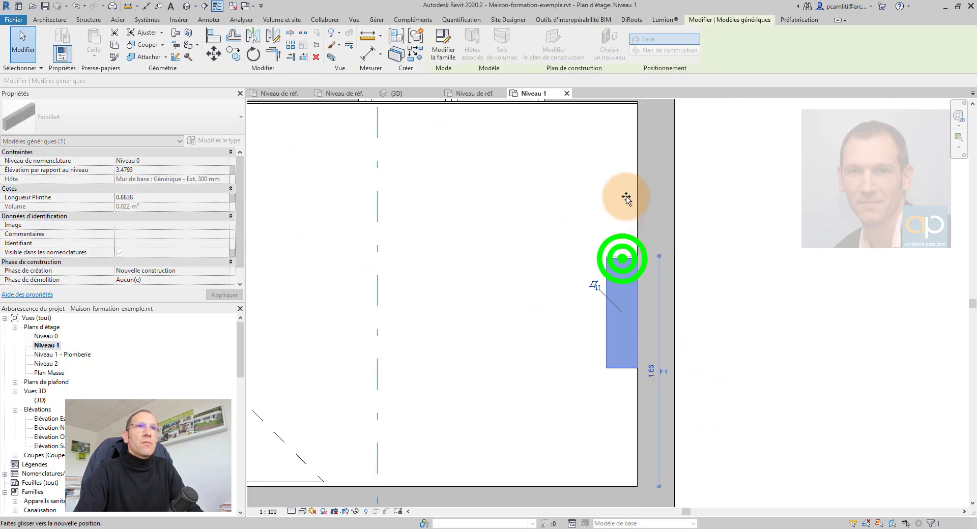
{"action": "left_click_drag", "start_coordinate": [626, 198], "coordinate": [631, 104]}
{"action": "left_click_drag", "start_coordinate": [632, 106], "coordinate": [633, 104]}
{"action": "scroll", "coordinate": [632, 133], "scroll_direction": "down", "scroll_amount": 2}
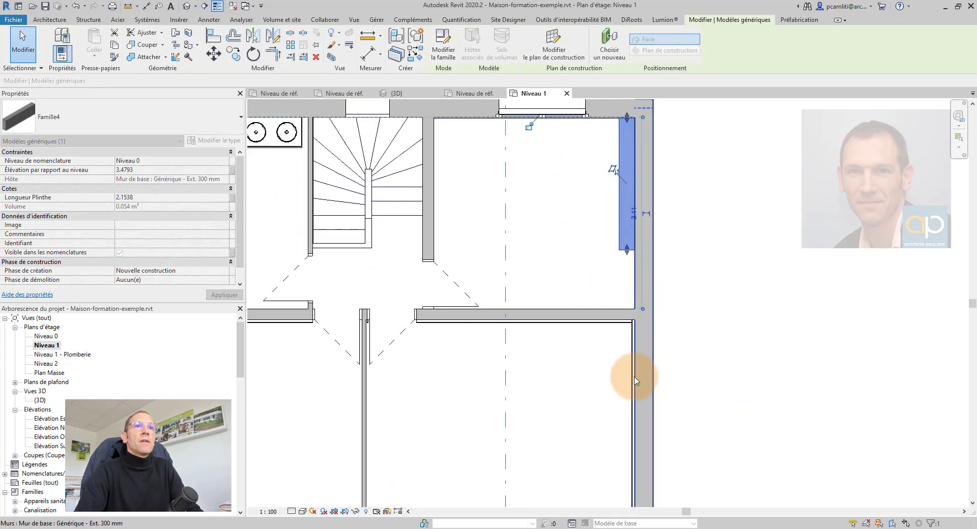
{"action": "left_click_drag", "start_coordinate": [628, 253], "coordinate": [633, 305]}
{"action": "left_click", "coordinate": [770, 307]}
{"action": "middle_click_drag", "start_coordinate": [770, 345], "coordinate": [751, 398]}
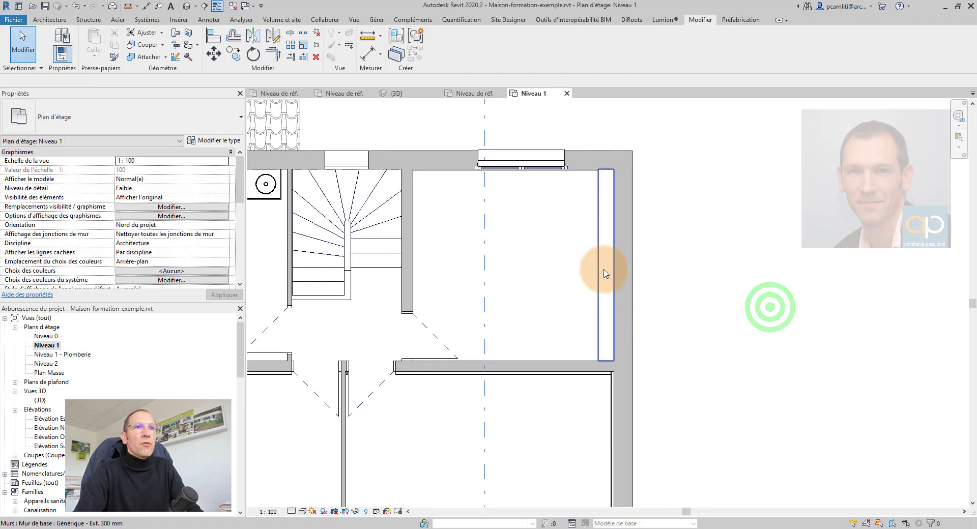
Compare the new board with the plinthe-demo board along the window wall, and shorten plinthe-demo to a length of 2.633 m
{"action": "left_click", "coordinate": [602, 269]}
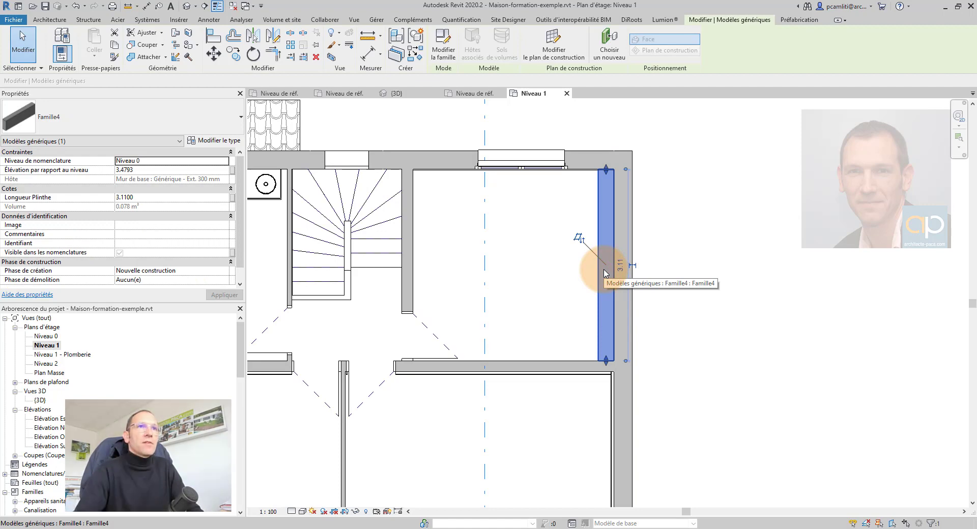
{"action": "scroll", "coordinate": [448, 181], "scroll_direction": "up", "scroll_amount": 5}
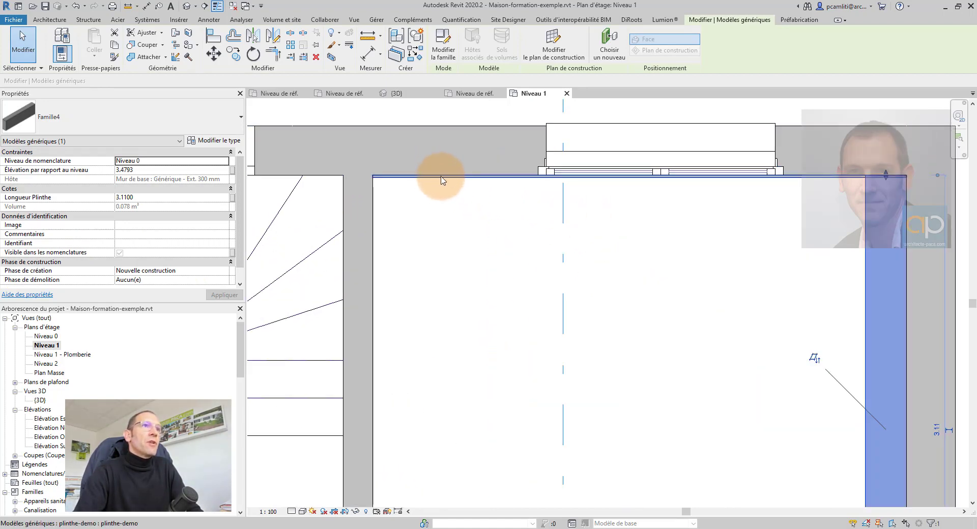
{"action": "left_click", "coordinate": [443, 181]}
{"action": "scroll", "coordinate": [443, 180], "scroll_direction": "up", "scroll_amount": 2}
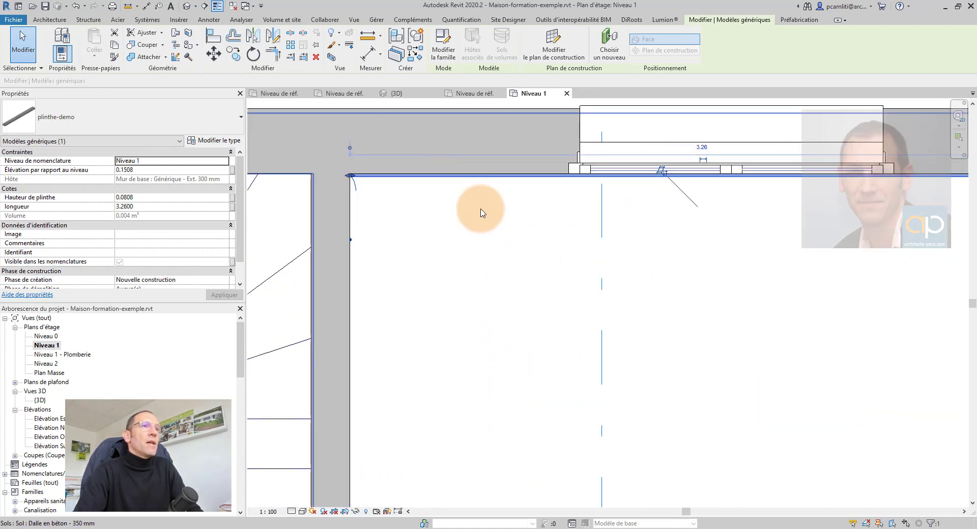
{"action": "middle_click_drag", "start_coordinate": [631, 221], "coordinate": [542, 244]}
{"action": "scroll", "coordinate": [368, 216], "scroll_direction": "down", "scroll_amount": 3}
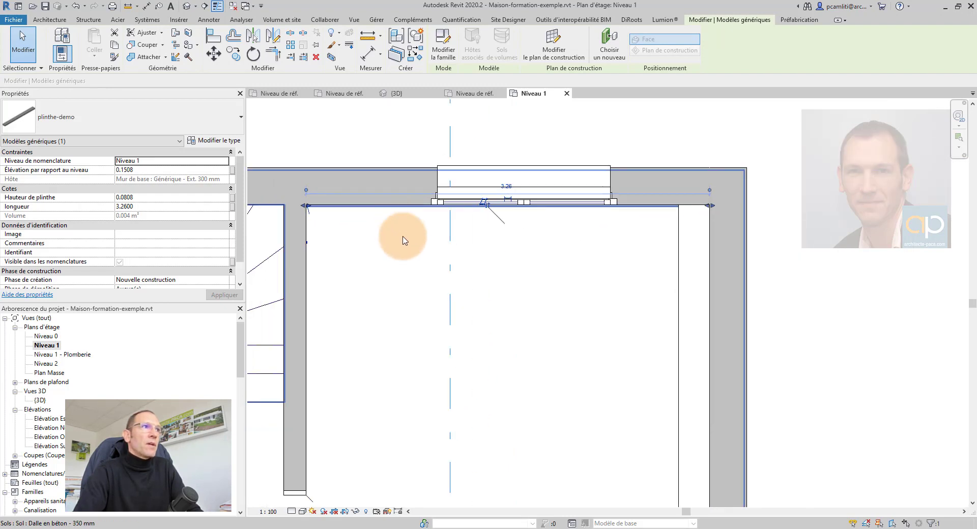
{"action": "middle_click_drag", "start_coordinate": [517, 302], "coordinate": [501, 268]}
{"action": "left_click_drag", "start_coordinate": [692, 173], "coordinate": [616, 174]}
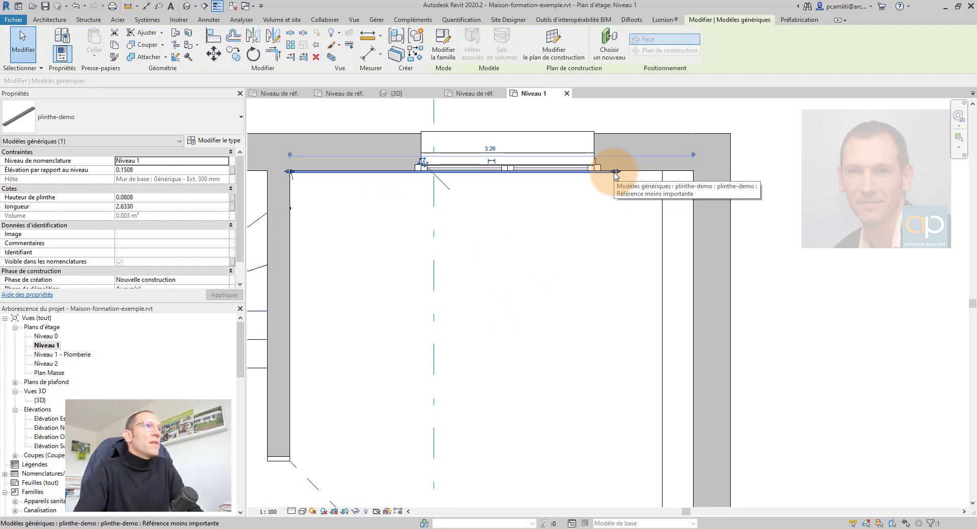
{"action": "left_click", "coordinate": [147, 208]}
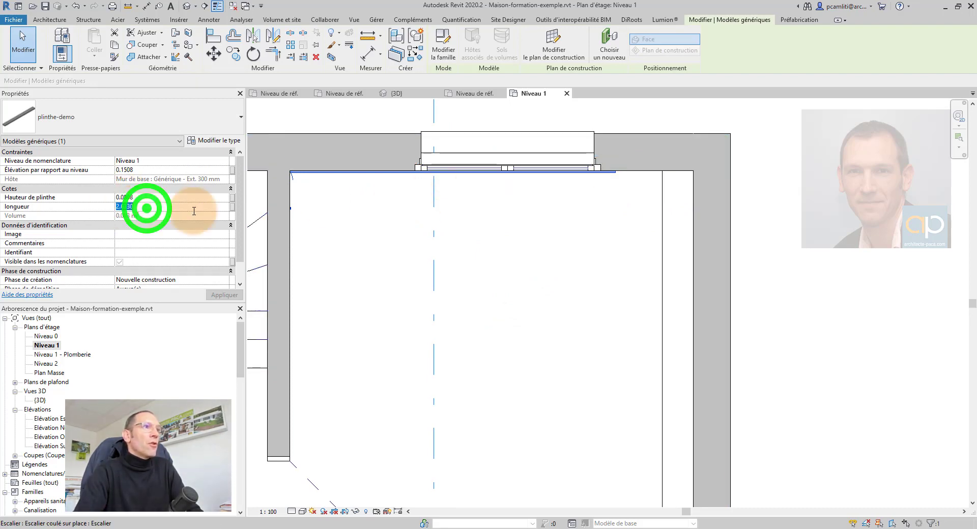
{"action": "left_click", "coordinate": [785, 213]}
{"action": "scroll", "coordinate": [786, 216], "scroll_direction": "down", "scroll_amount": 3}
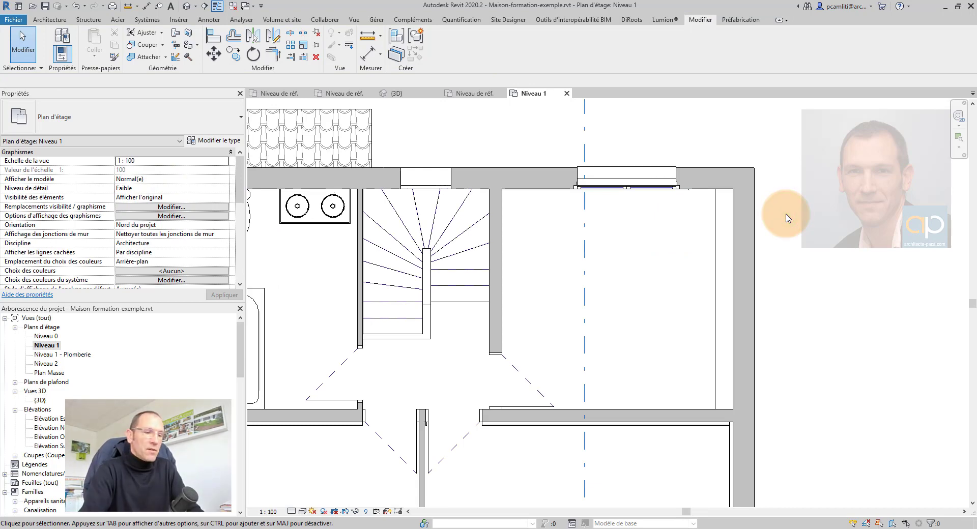
In the 3D view, place a horizontal Plinthe wall sweep along the outer face of the front window wall, about 0.38 m above Niveau 0
{"action": "key", "text": "3"}
{"action": "key", "text": "d"}
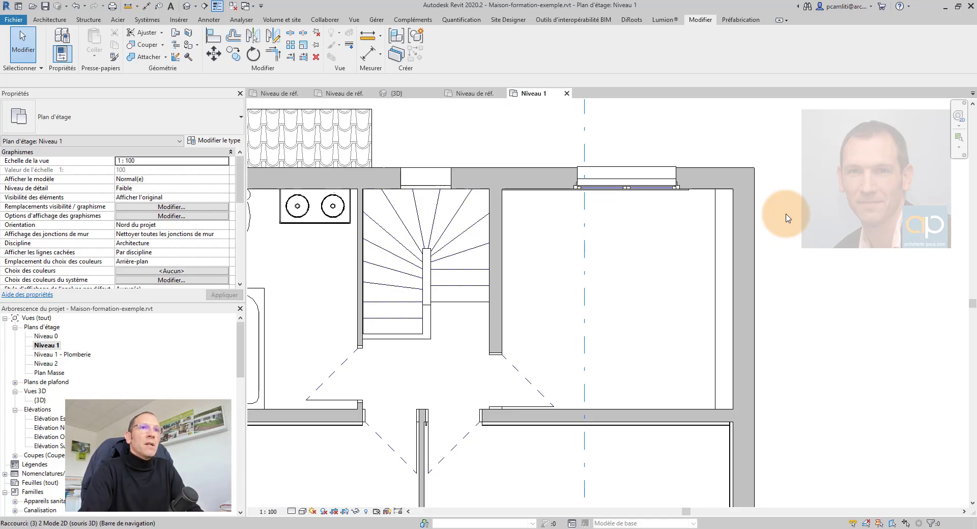
{"action": "scroll", "coordinate": [786, 214], "scroll_direction": "down", "scroll_amount": 6}
{"action": "middle_click_drag", "start_coordinate": [813, 358], "coordinate": [572, 333]}
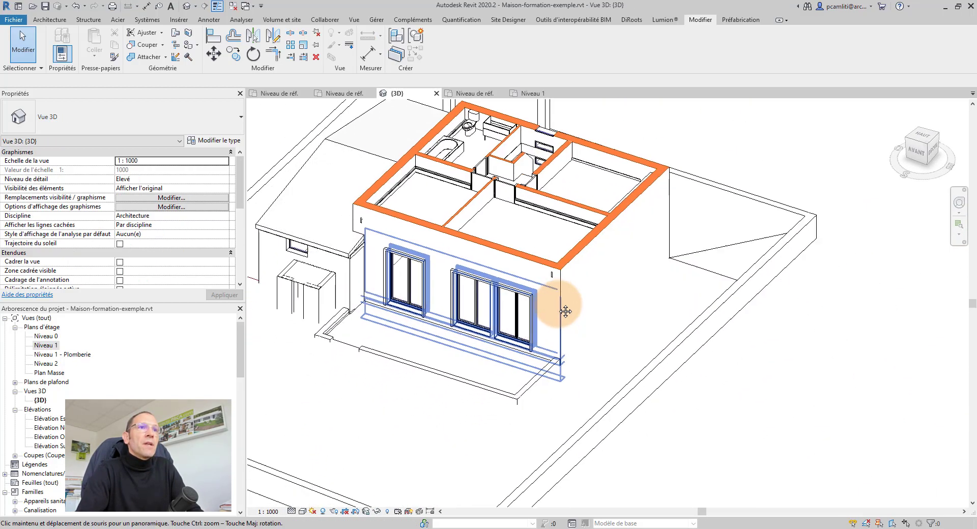
{"action": "scroll", "coordinate": [562, 305], "scroll_direction": "up", "scroll_amount": 8}
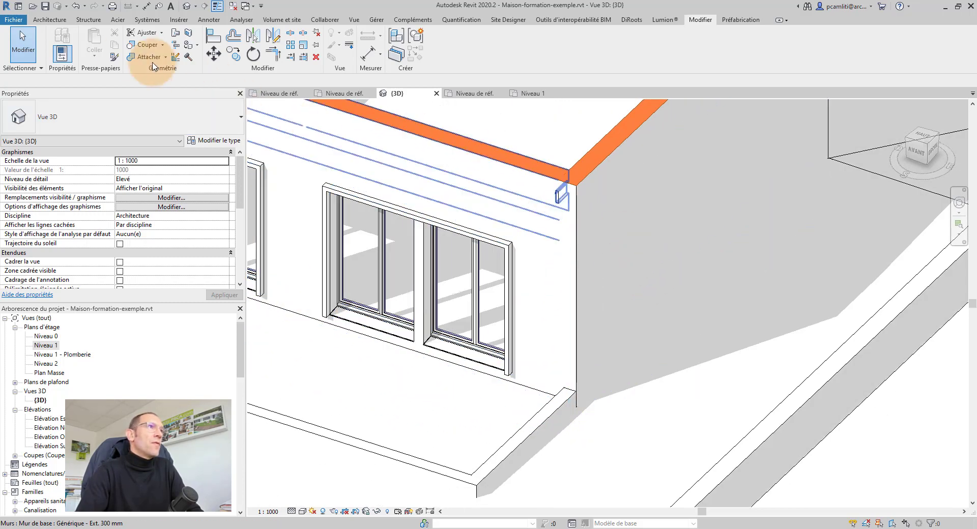
{"action": "left_click", "coordinate": [44, 20]}
{"action": "left_click", "coordinate": [64, 48]}
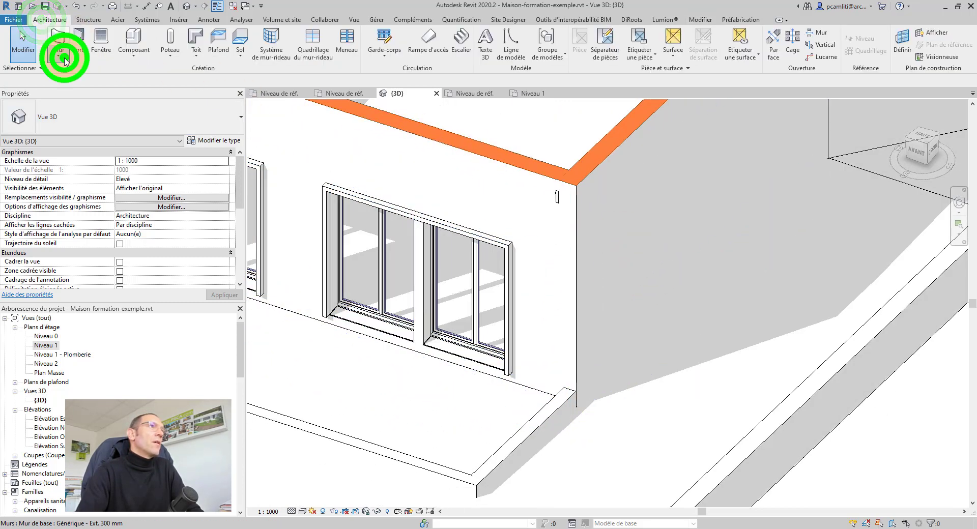
{"action": "left_click", "coordinate": [45, 139]}
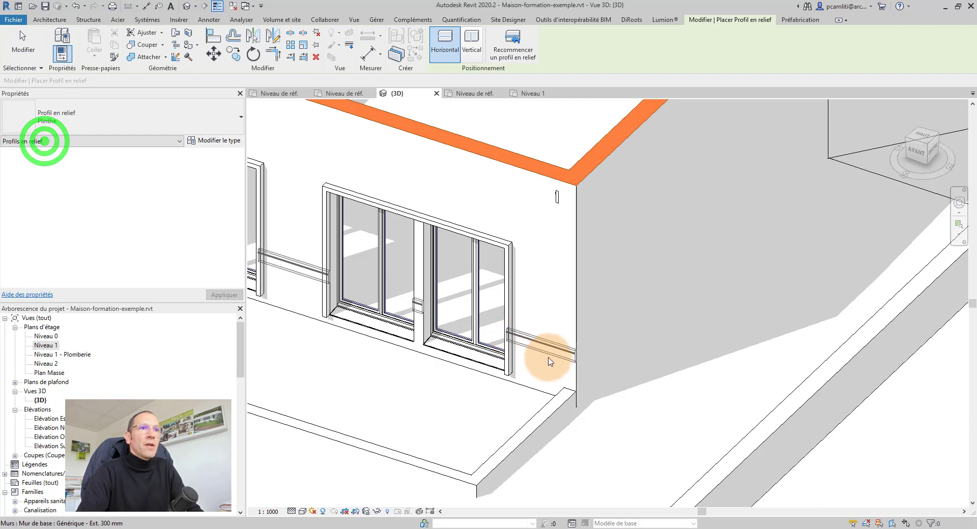
{"action": "left_click", "coordinate": [561, 390]}
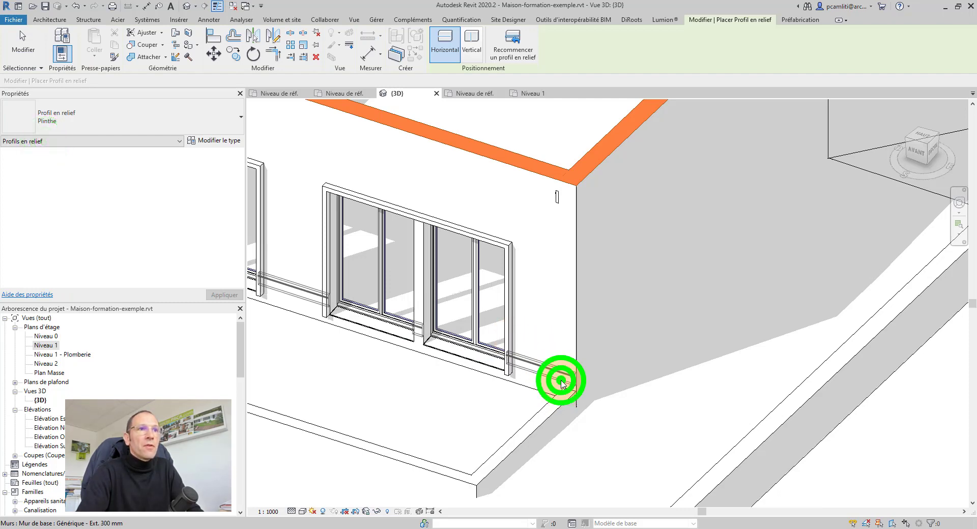
{"action": "key", "text": "Escape"}
{"action": "key", "text": "Escape"}
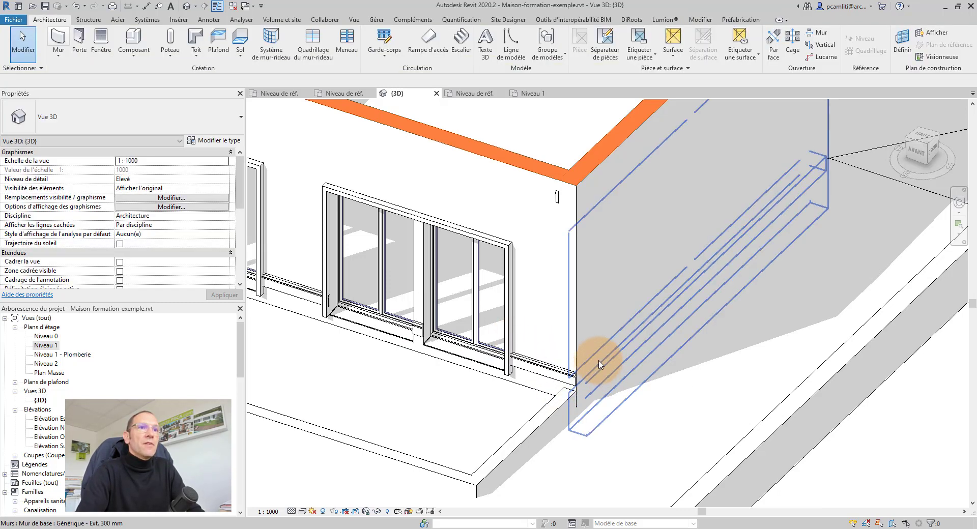
{"action": "scroll", "coordinate": [590, 374], "scroll_direction": "up", "scroll_amount": 3}
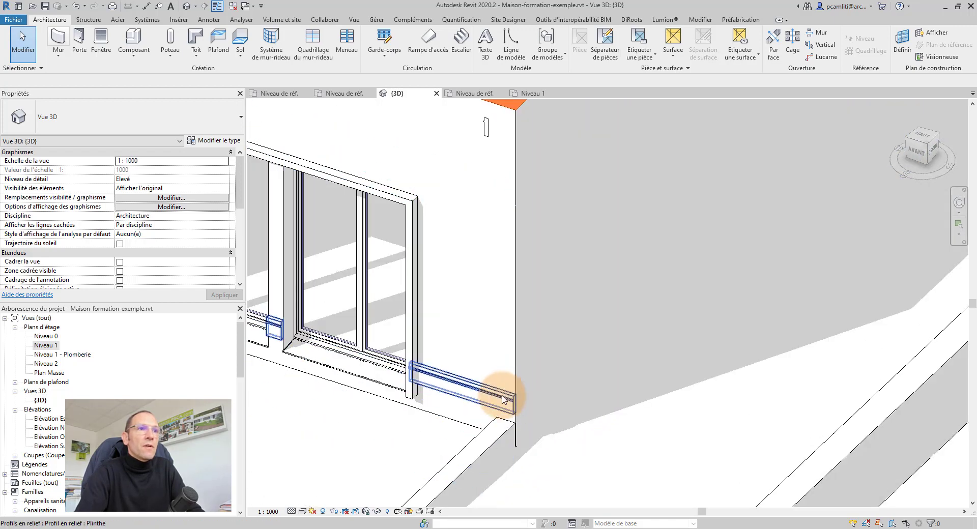
{"action": "left_click", "coordinate": [503, 399]}
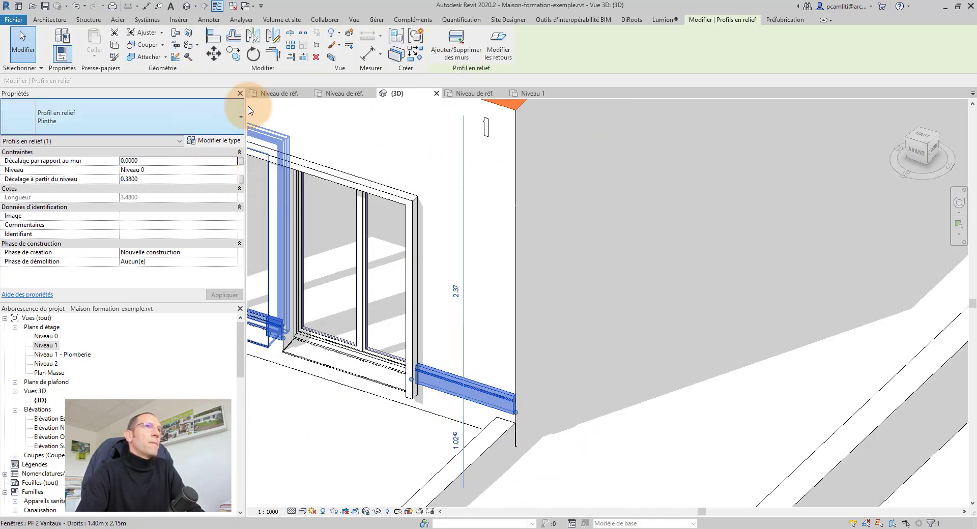
{"action": "left_click", "coordinate": [451, 49]}
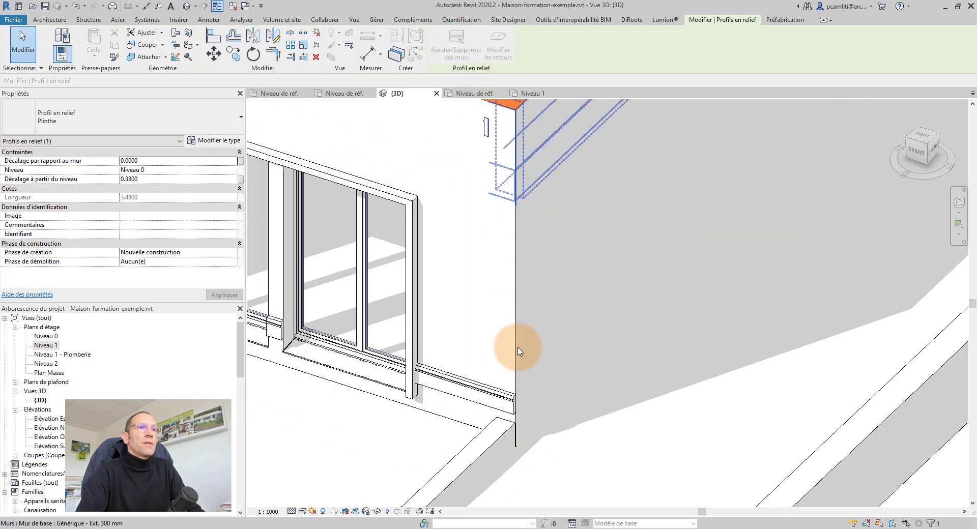
{"action": "left_click", "coordinate": [511, 403]}
{"action": "left_click", "coordinate": [519, 388]}
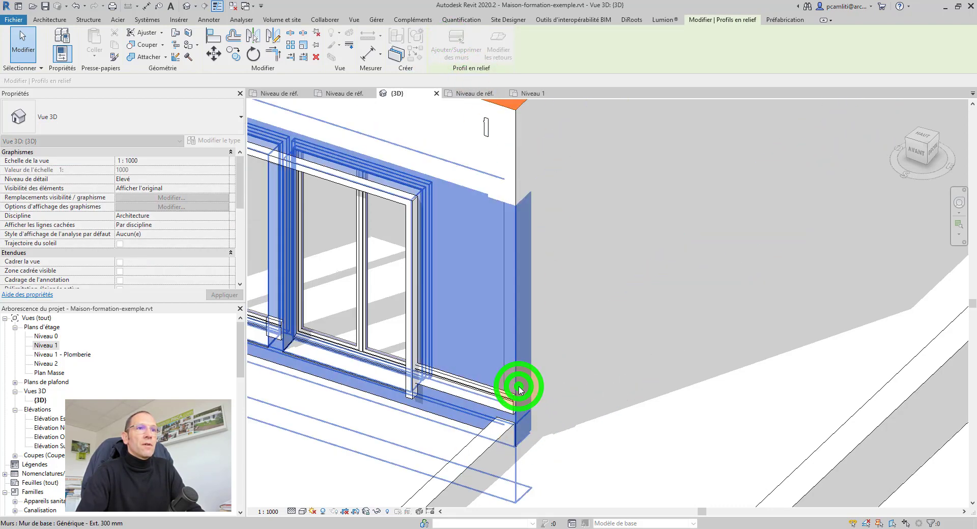
{"action": "scroll", "coordinate": [516, 388], "scroll_direction": "down", "scroll_amount": 3}
{"action": "key", "text": "Escape"}
{"action": "key", "text": "Escape"}
Add the adjoining side wall to the Plinthe sweep so that it continues around the outside corner
{"action": "scroll", "coordinate": [520, 376], "scroll_direction": "up", "scroll_amount": 4}
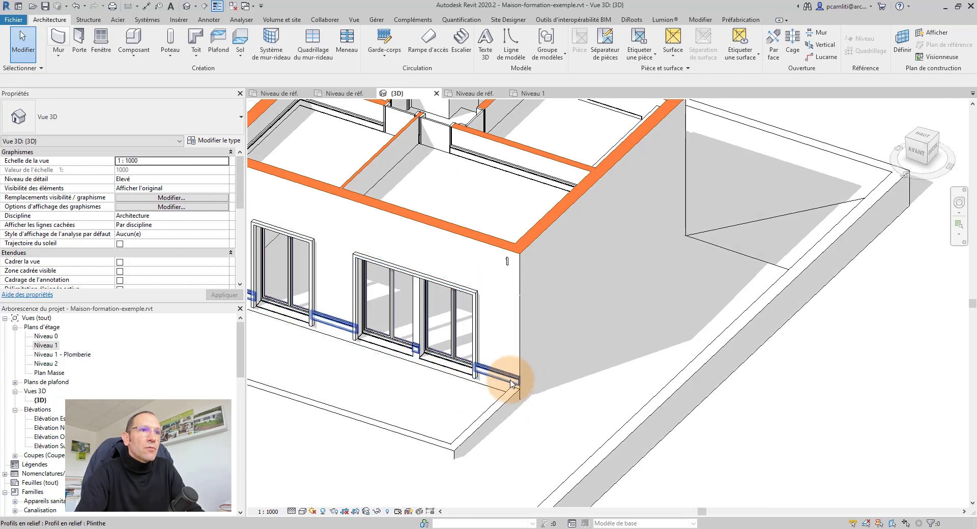
{"action": "left_click", "coordinate": [519, 379]}
{"action": "left_click", "coordinate": [467, 39]}
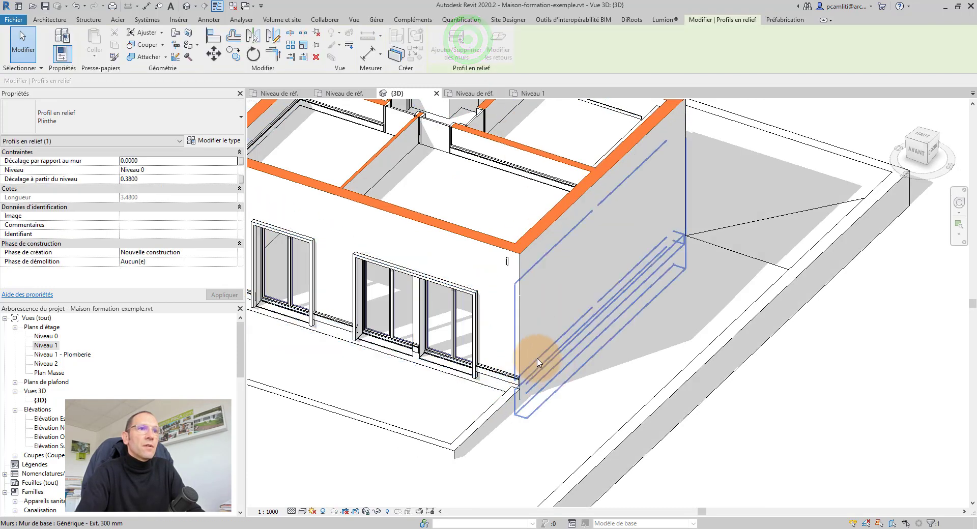
{"action": "scroll", "coordinate": [518, 382], "scroll_direction": "up", "scroll_amount": 6}
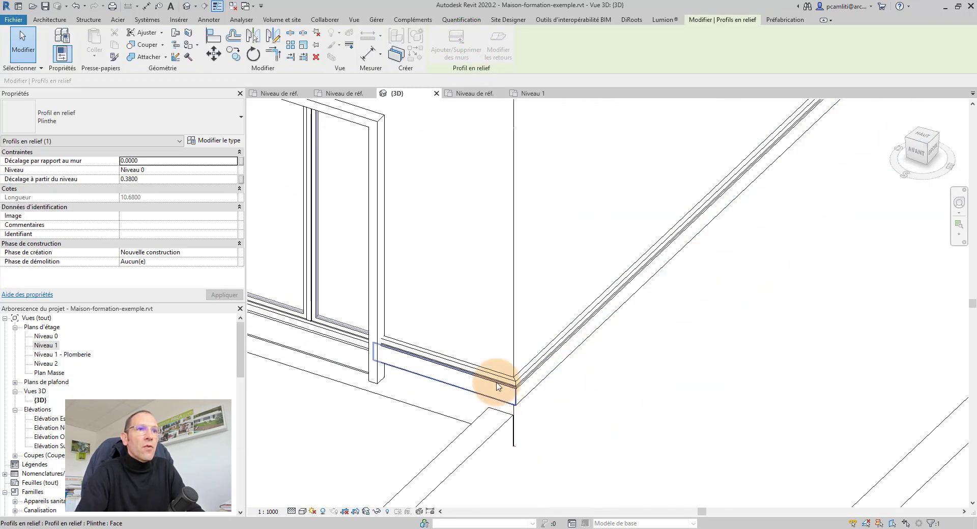
{"action": "key", "text": "Escape"}
{"action": "scroll", "coordinate": [550, 369], "scroll_direction": "down", "scroll_amount": 4}
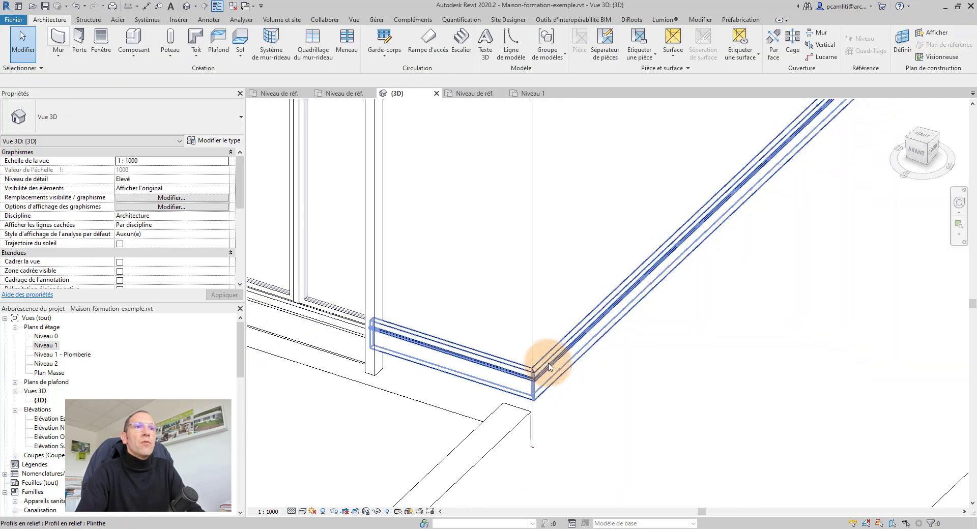
{"action": "scroll", "coordinate": [603, 276], "scroll_direction": "down", "scroll_amount": 2}
{"action": "scroll", "coordinate": [726, 427], "scroll_direction": "down", "scroll_amount": 3}
{"action": "scroll", "coordinate": [571, 370], "scroll_direction": "down", "scroll_amount": 2}
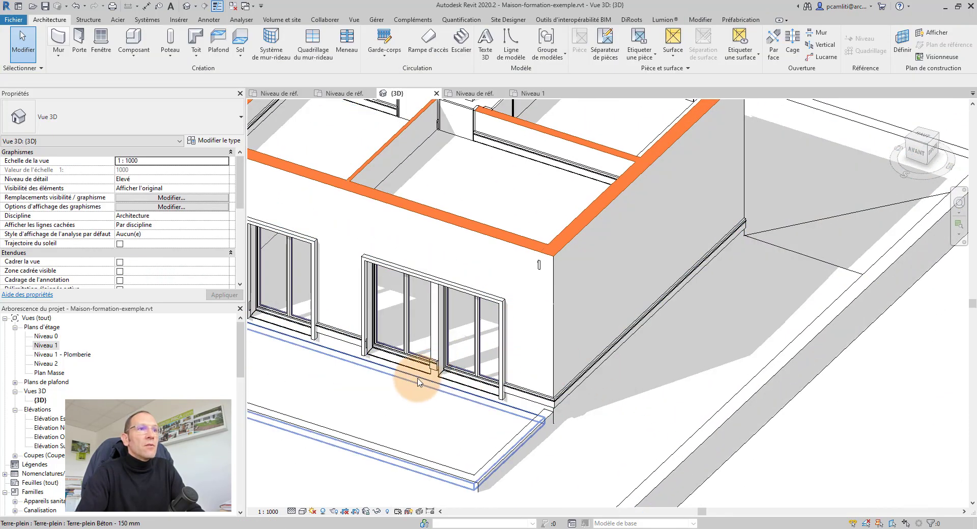